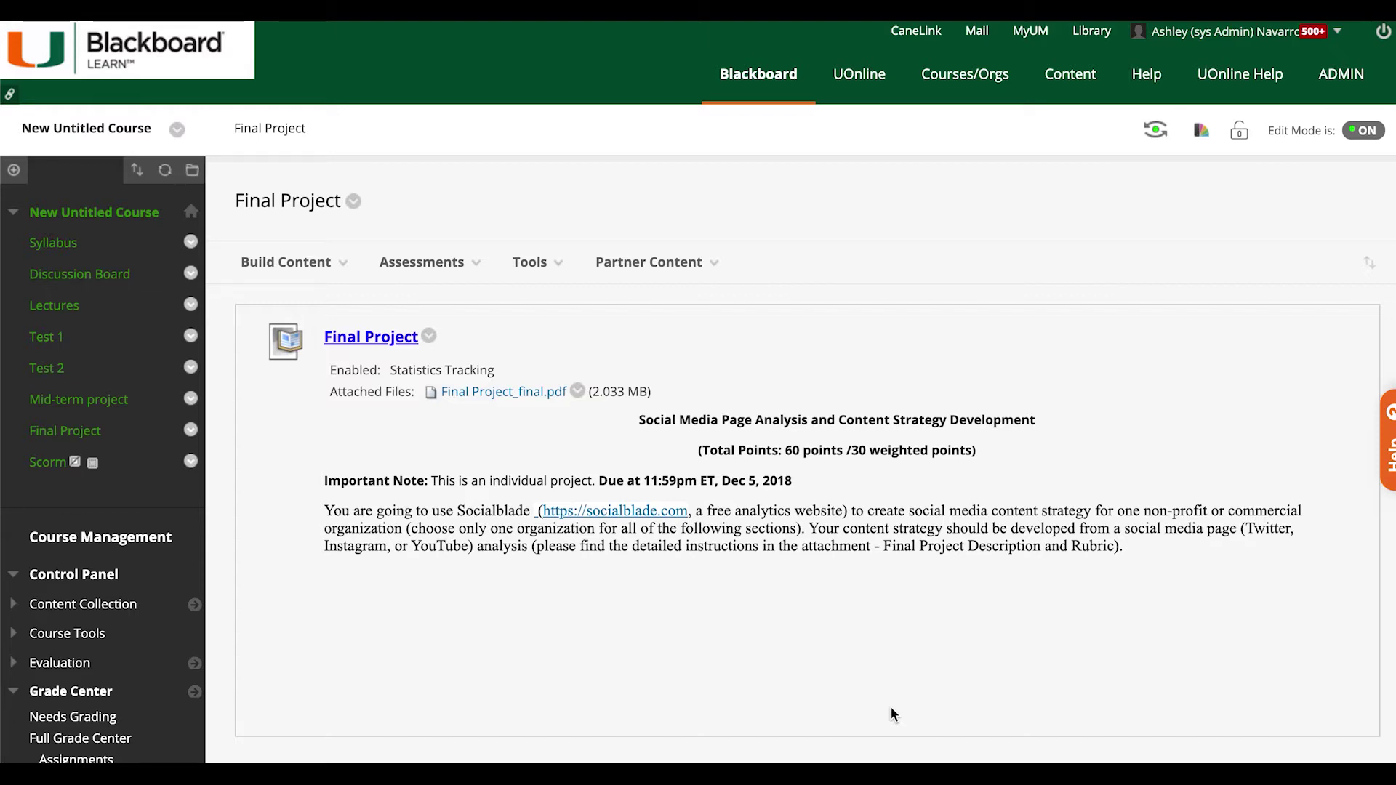
# - Open the context menu for the Final Project item
pyautogui.click(429, 338)
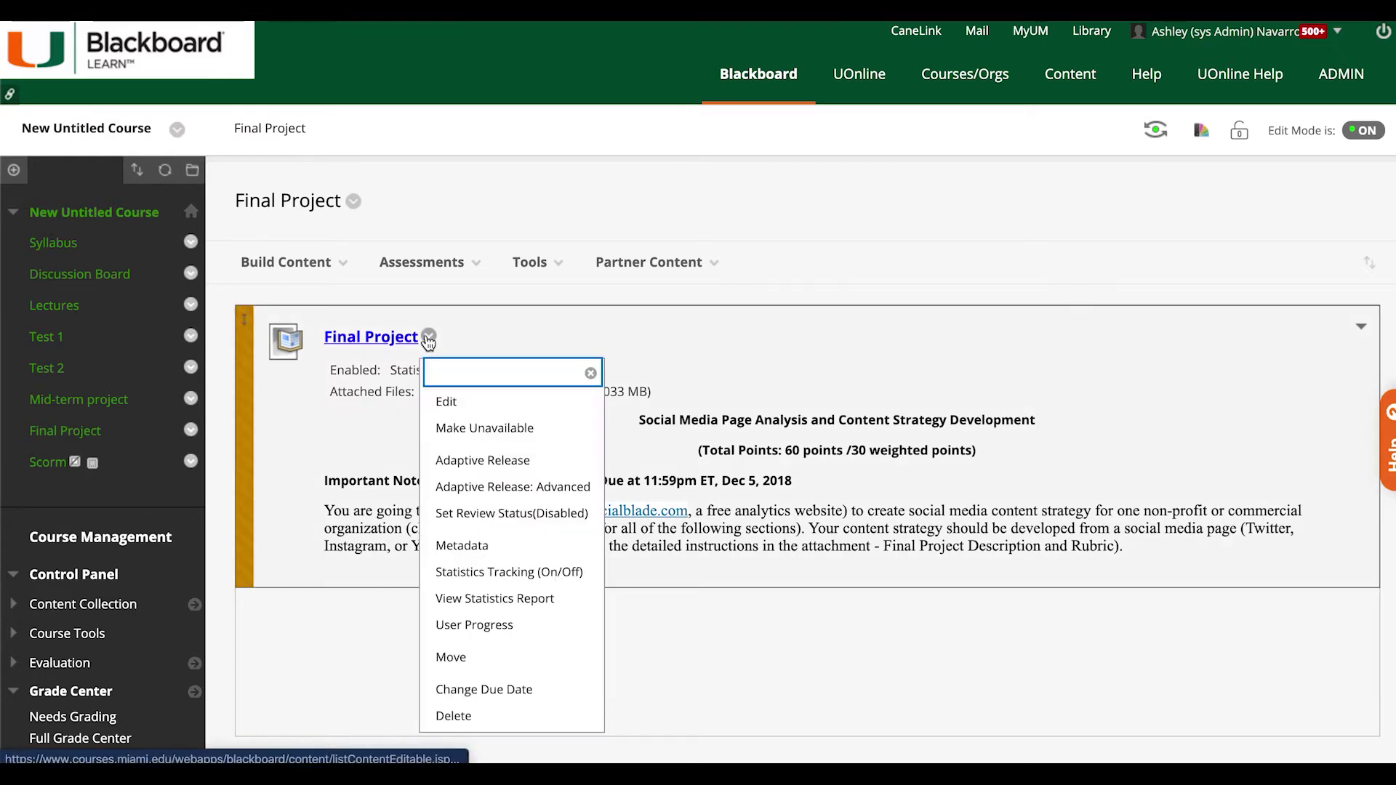
# - Start a basic Adaptive Release rule for Final Project and enable Display After
pyautogui.click(551, 462)
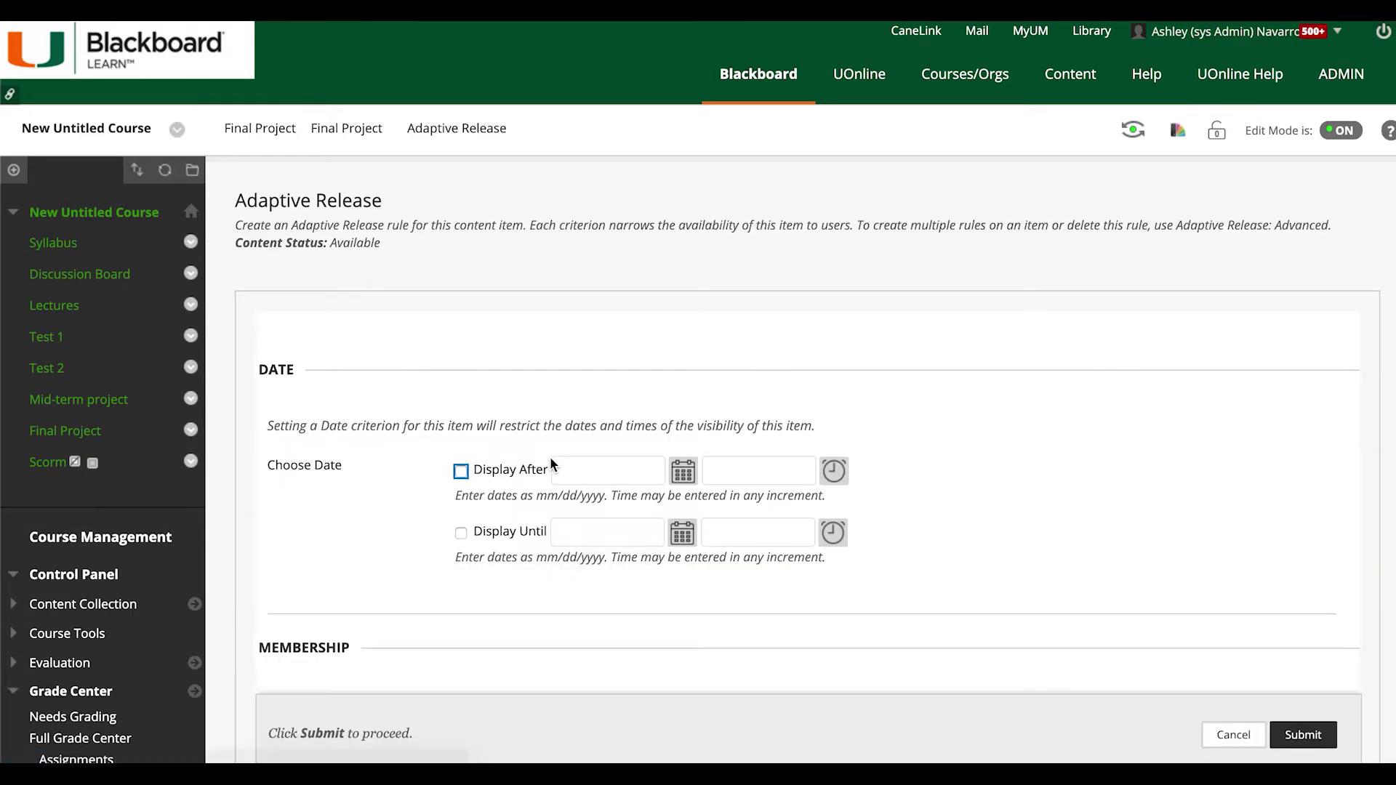
pyautogui.scroll(-2, 551, 466)
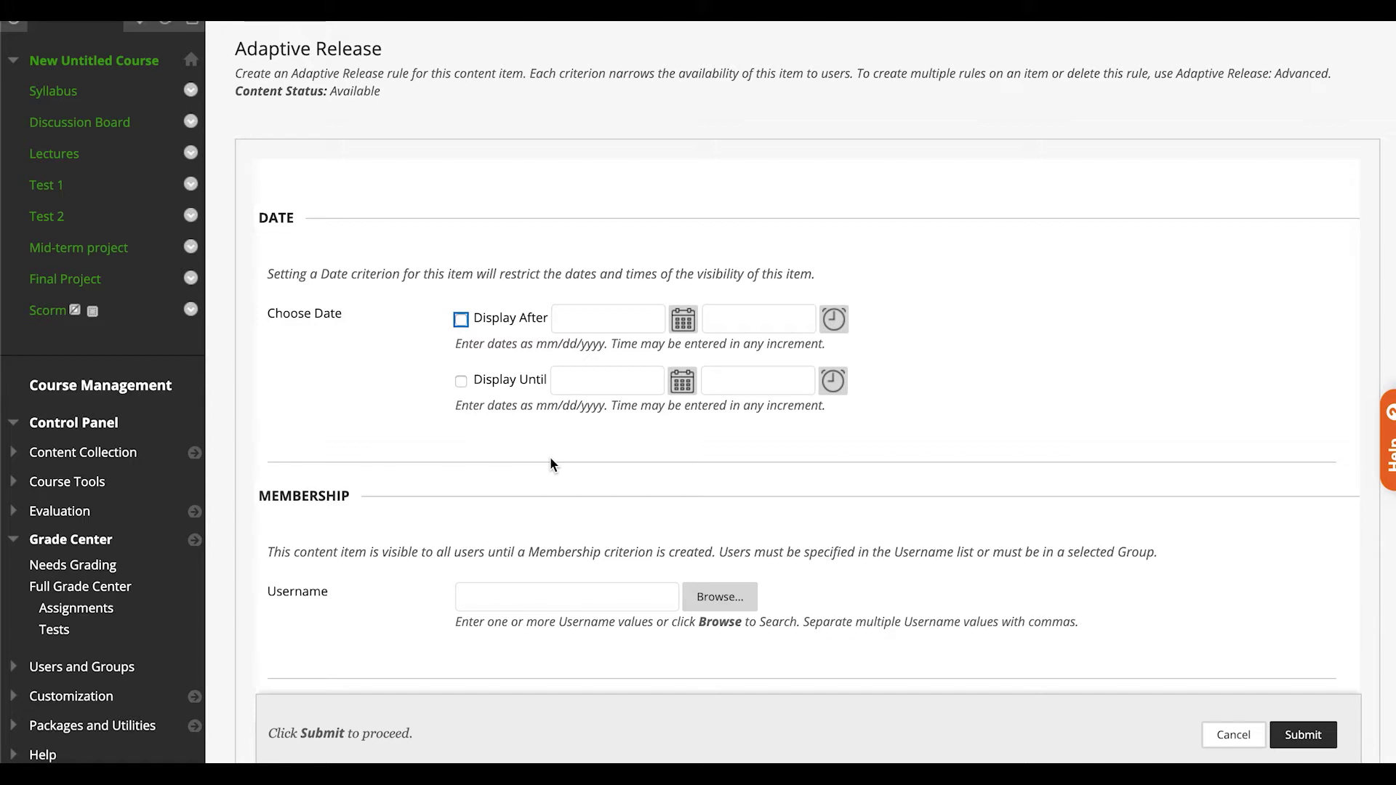
pyautogui.scroll(-2, 550, 458)
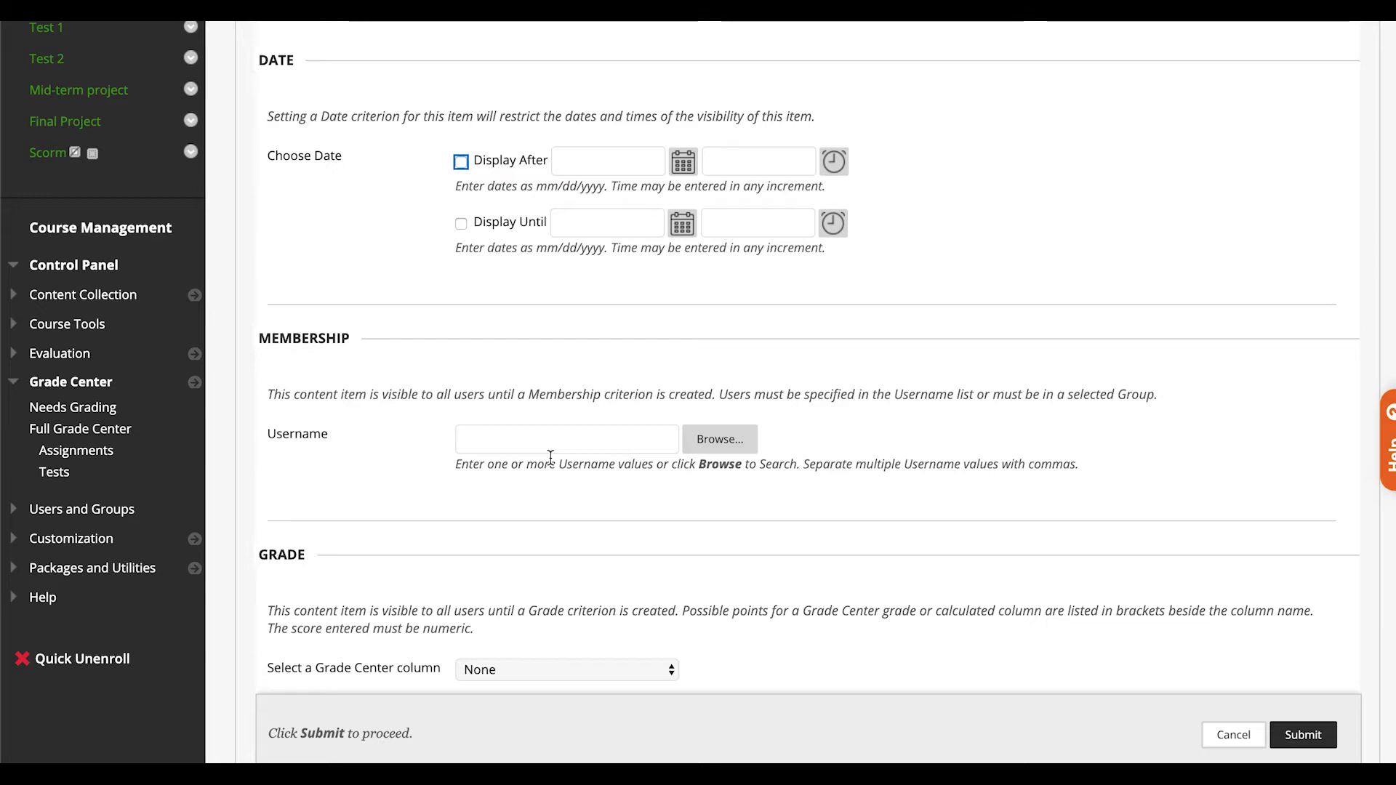
pyautogui.scroll(-5, 550, 457)
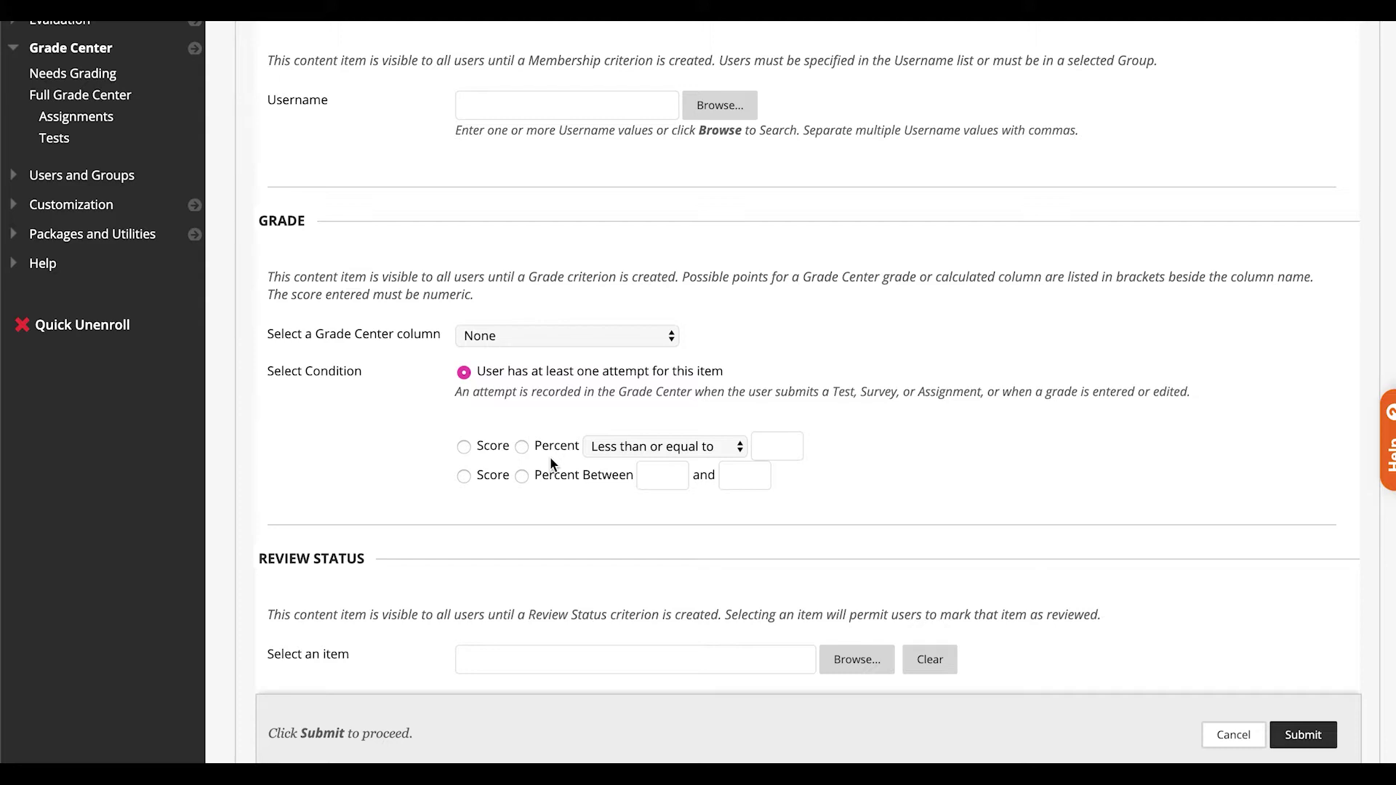
pyautogui.scroll(-2, 551, 463)
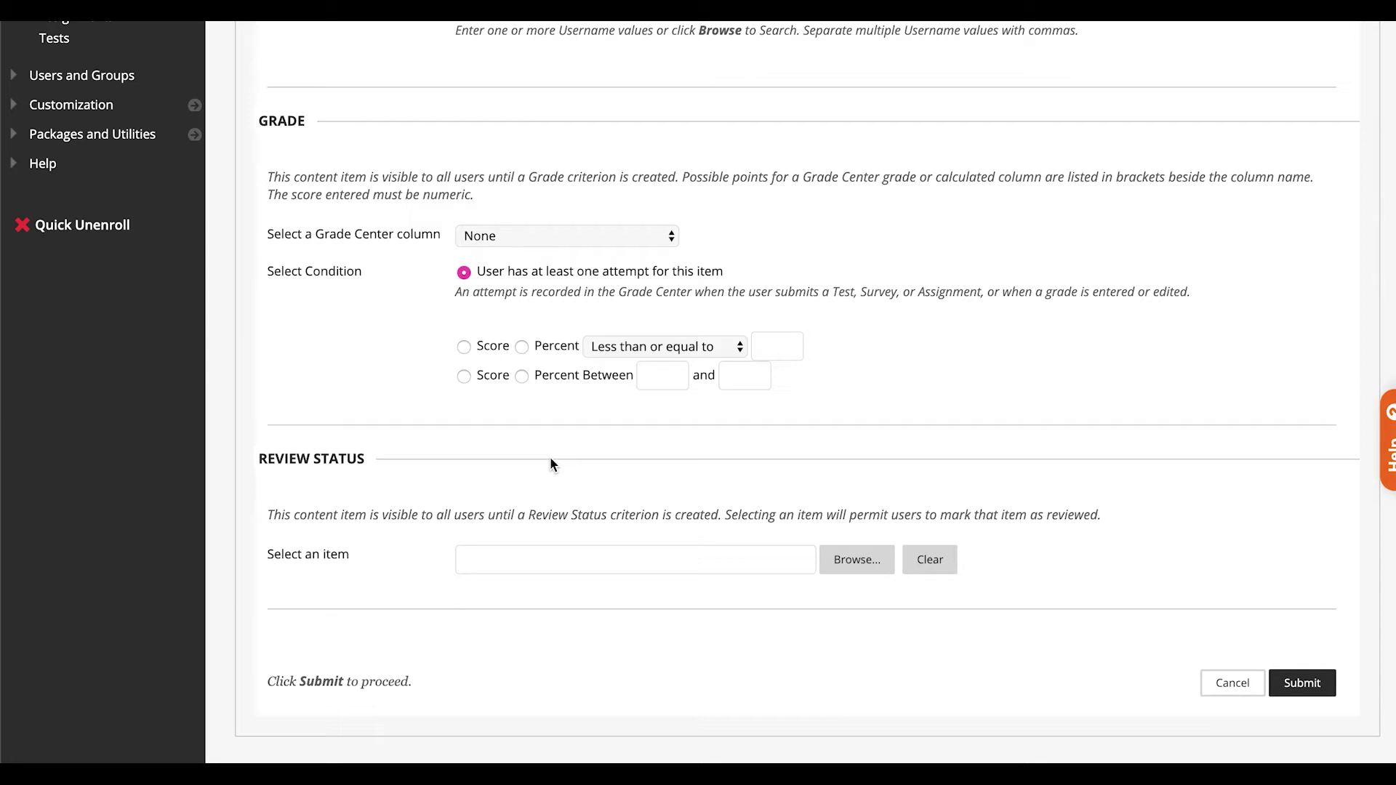
pyautogui.scroll(10, 636, 494)
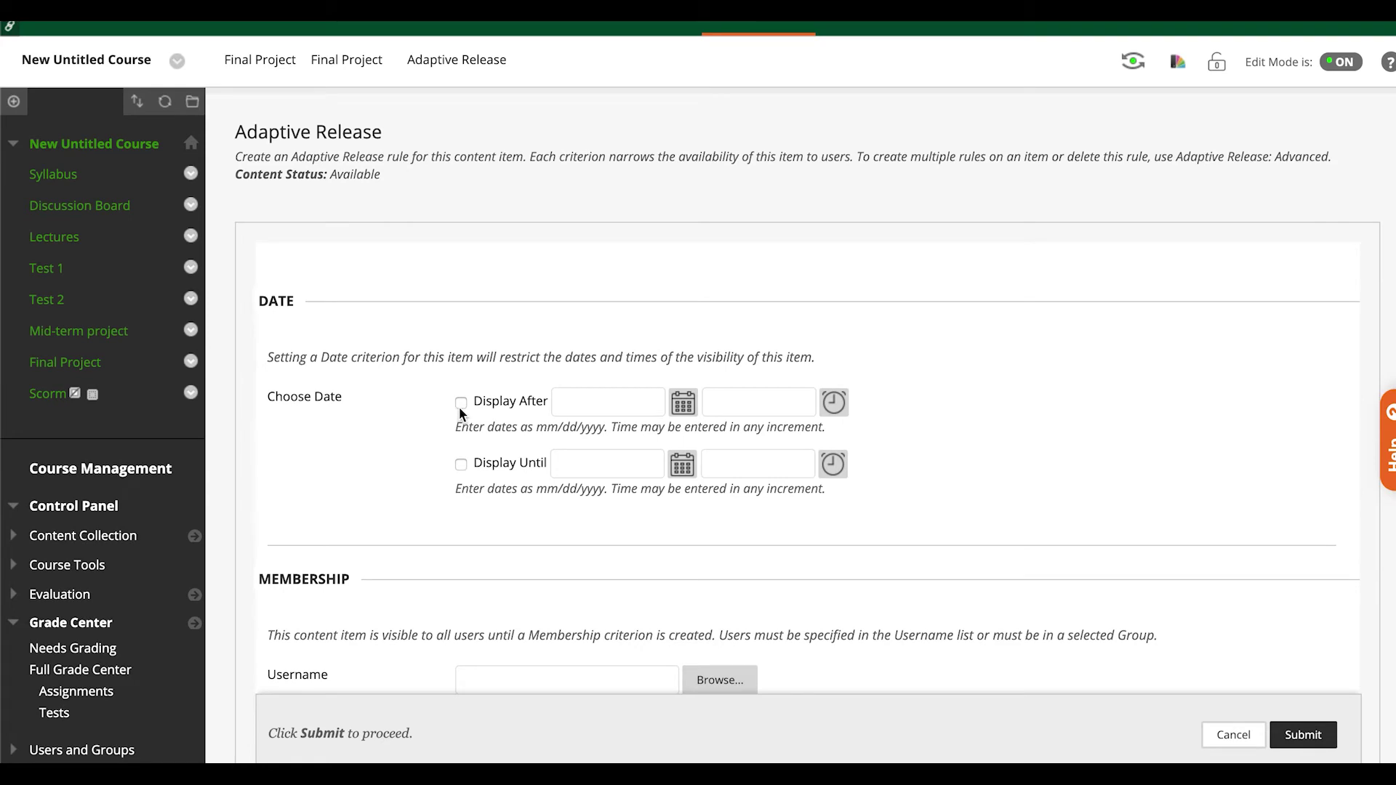
pyautogui.click(460, 403)
# - Enable Display Until and require review of Lectures/Lecture 10
pyautogui.click(460, 466)
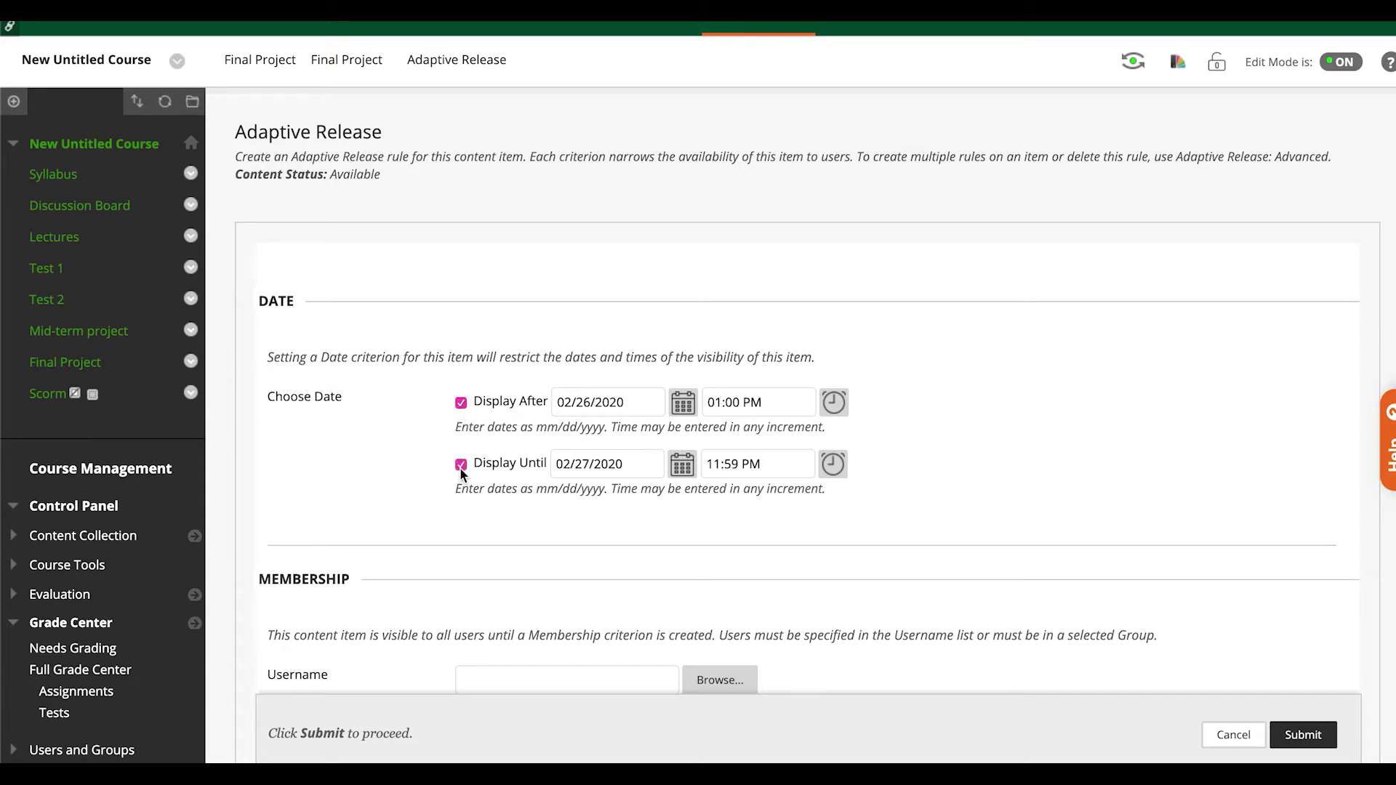
pyautogui.scroll(-4, 459, 467)
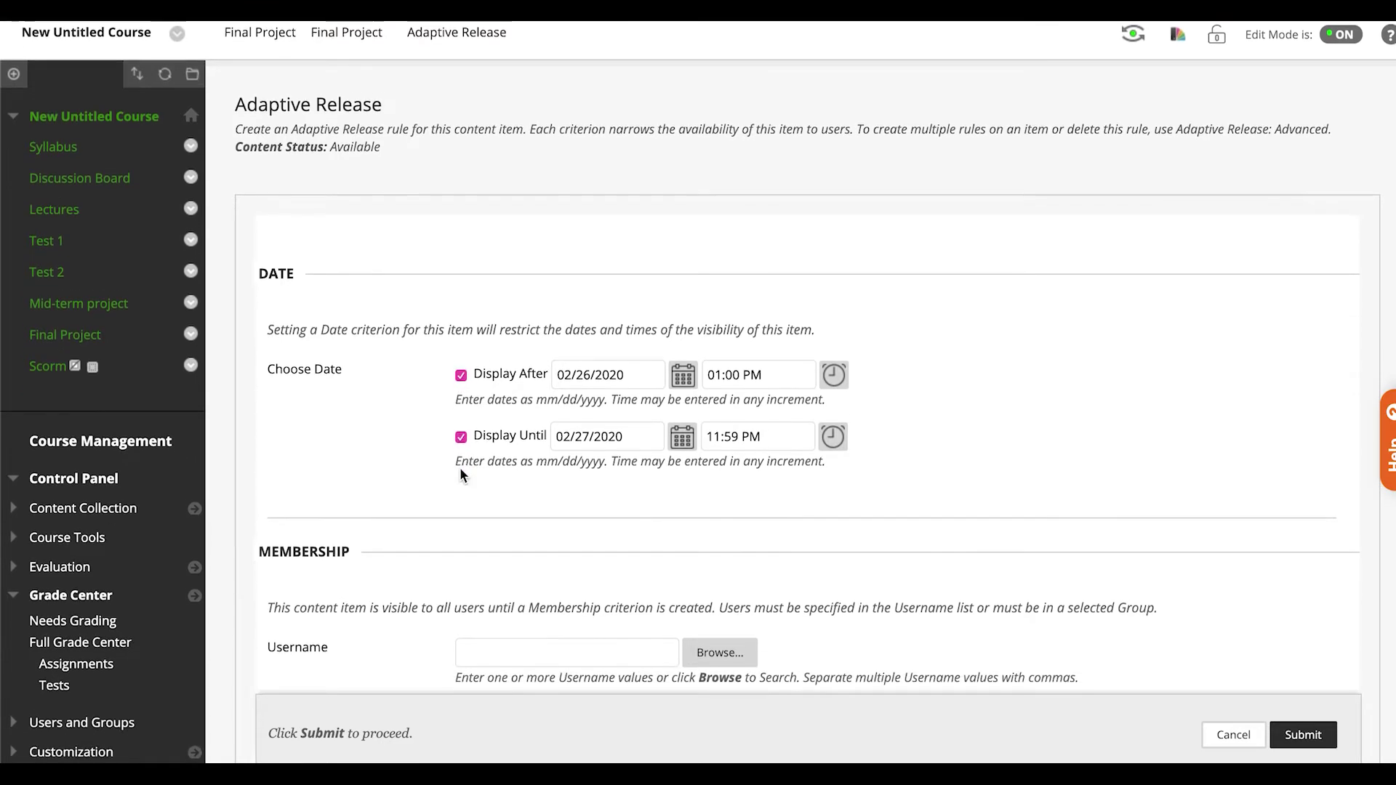
pyautogui.scroll(-5, 459, 471)
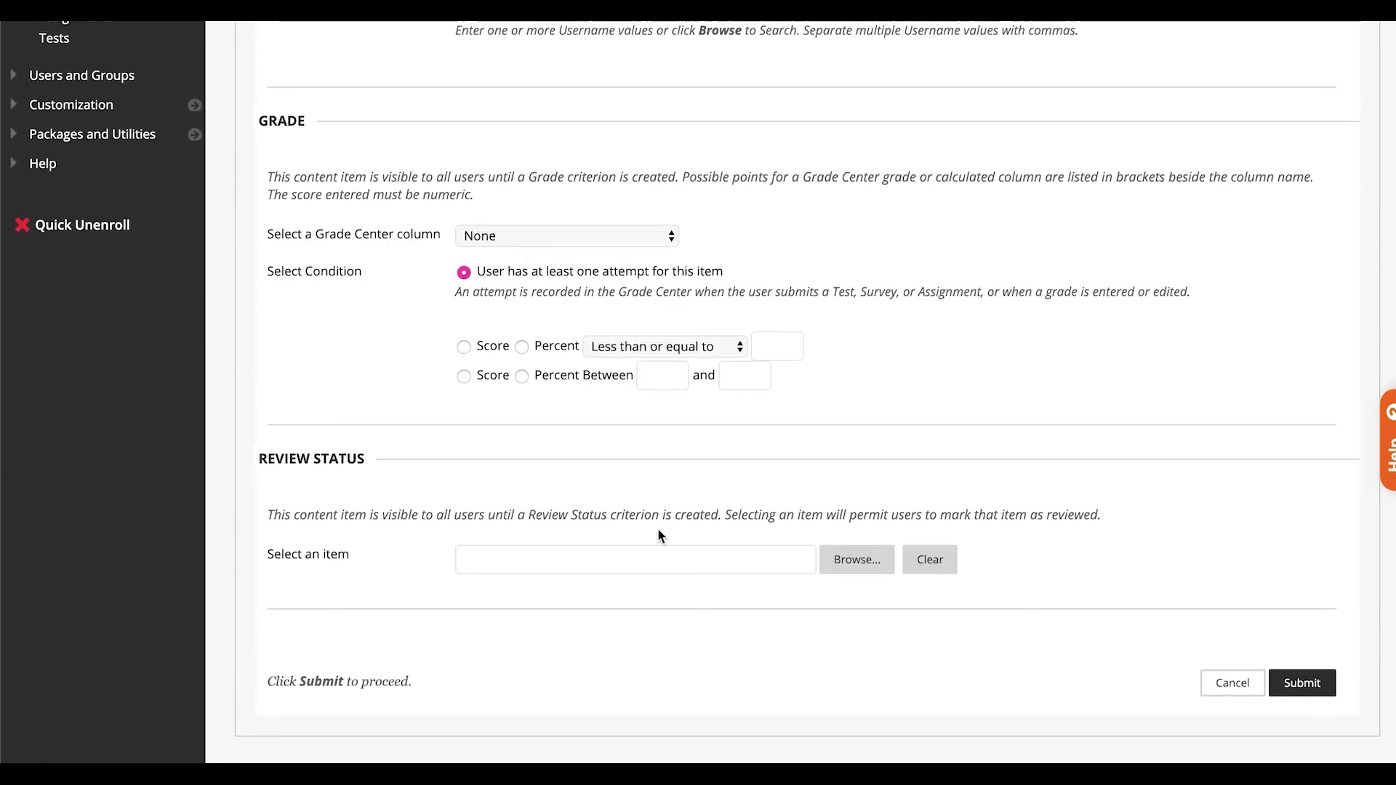
pyautogui.click(876, 570)
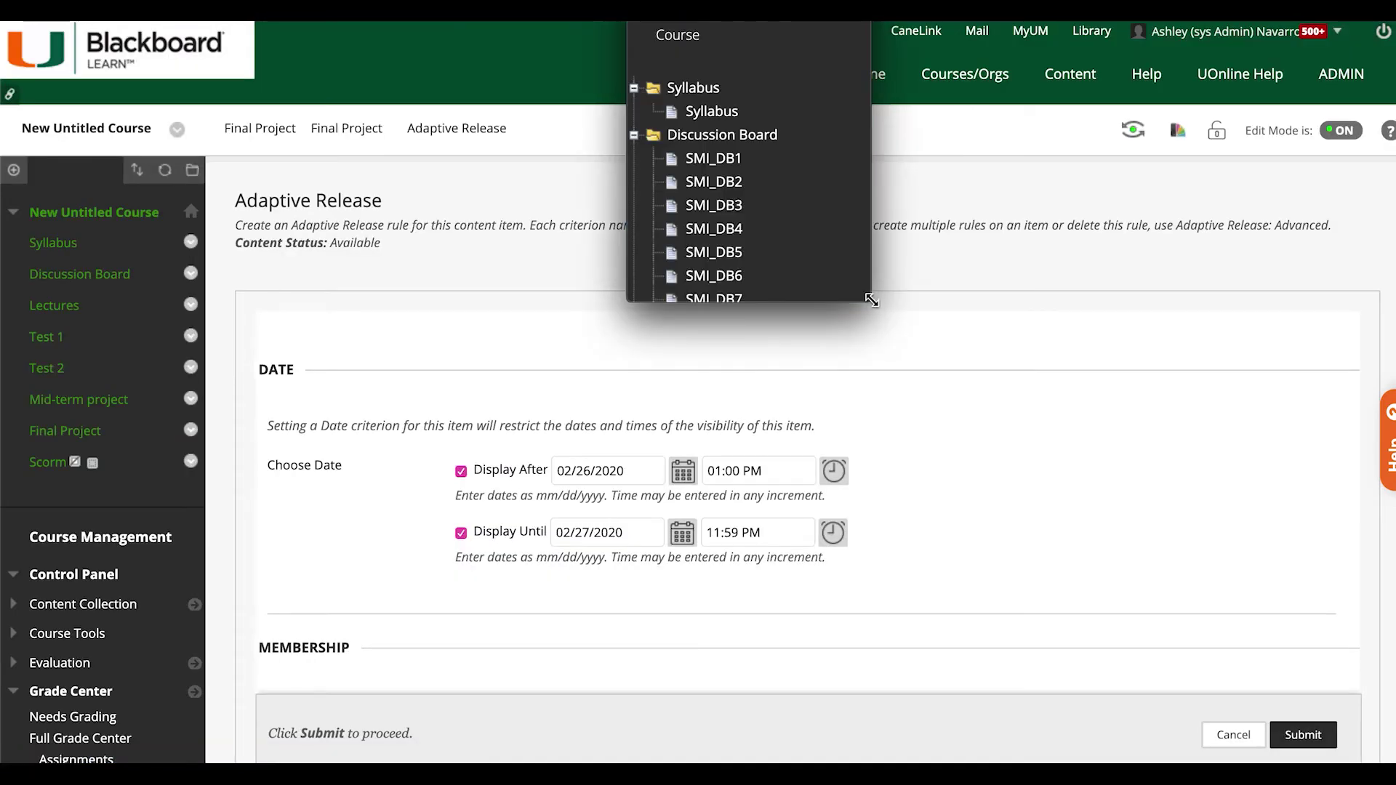
pyautogui.moveTo(872, 300); pyautogui.dragTo(1272, 557)
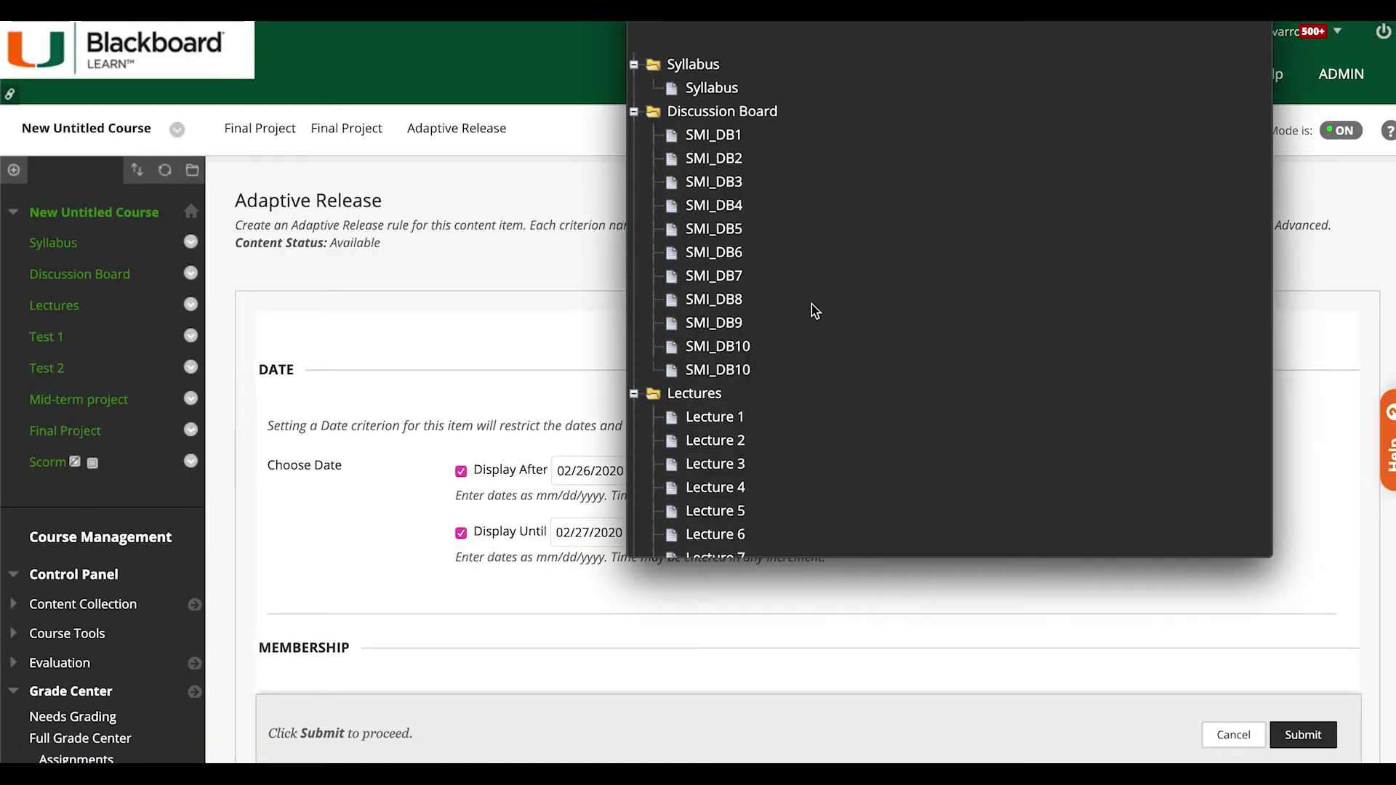
pyautogui.scroll(-5, 812, 304)
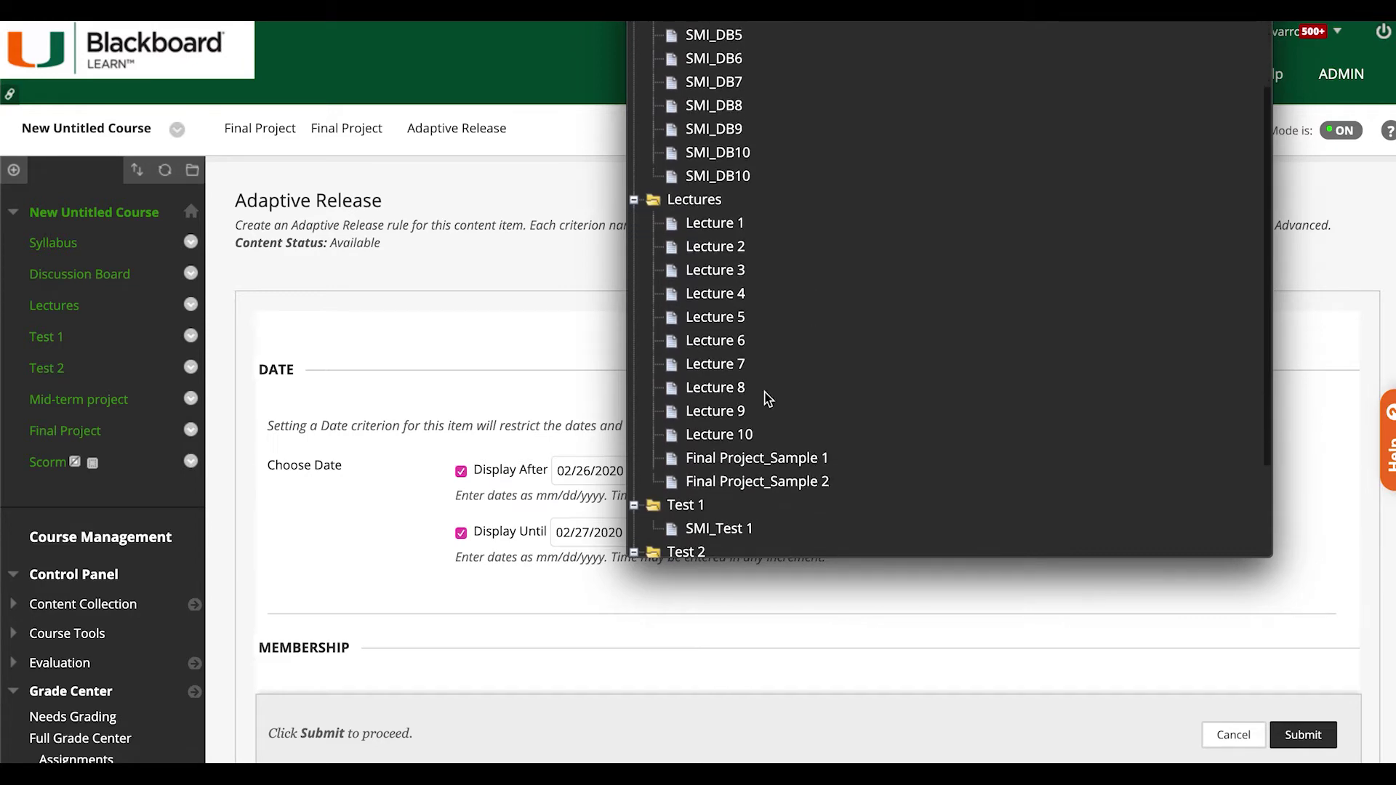
pyautogui.click(741, 435)
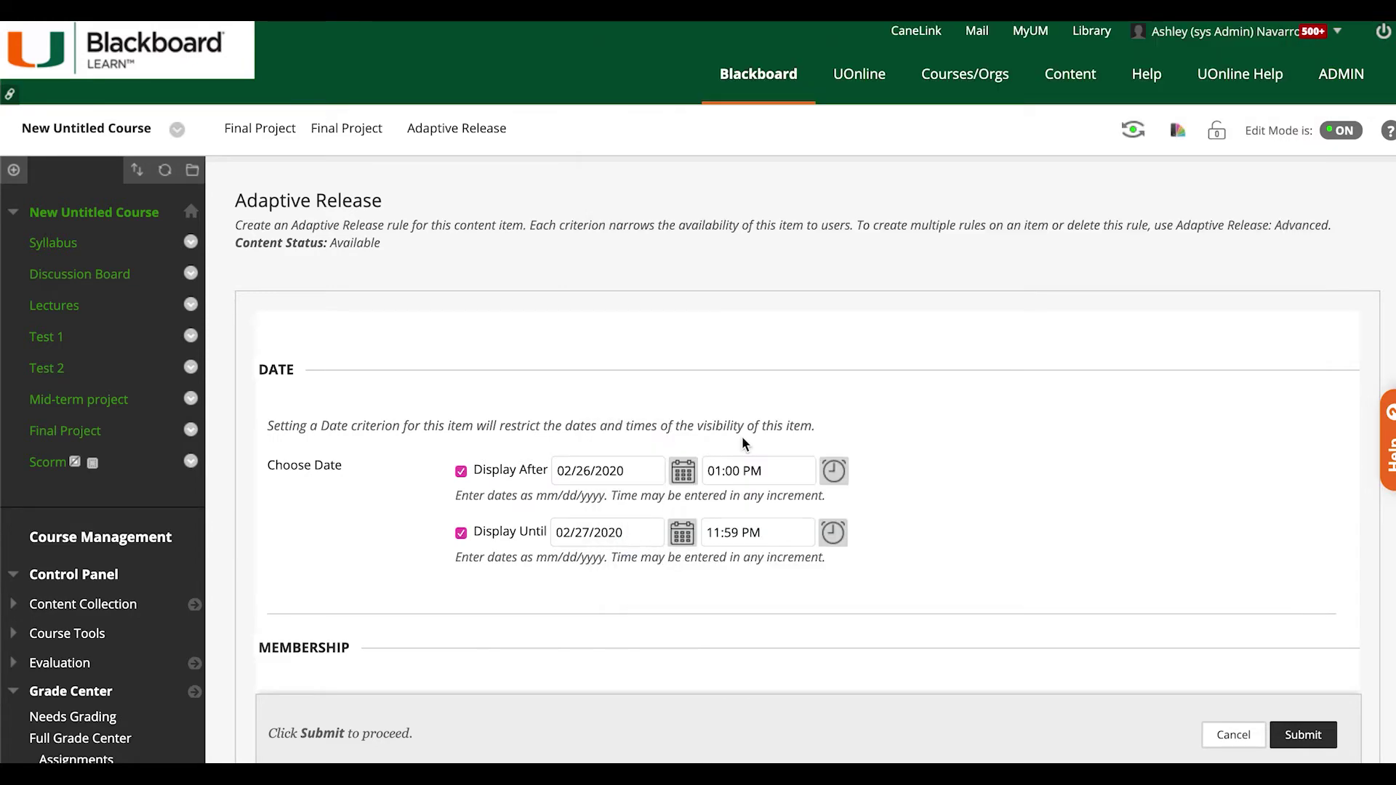
# - Submit Rule 1 and accept turning on review tracking for Lecture 10
pyautogui.scroll(-10, 741, 436)
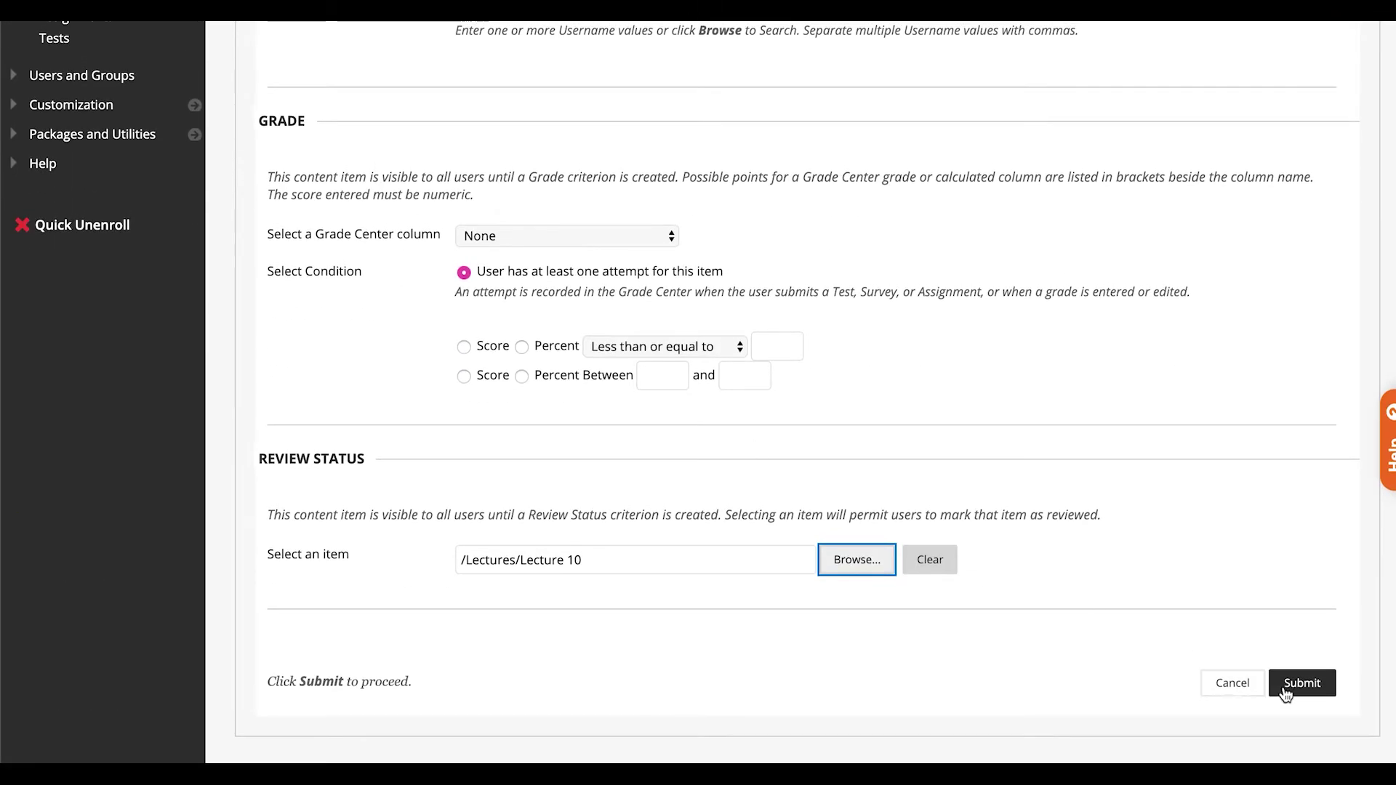
pyautogui.click(1302, 692)
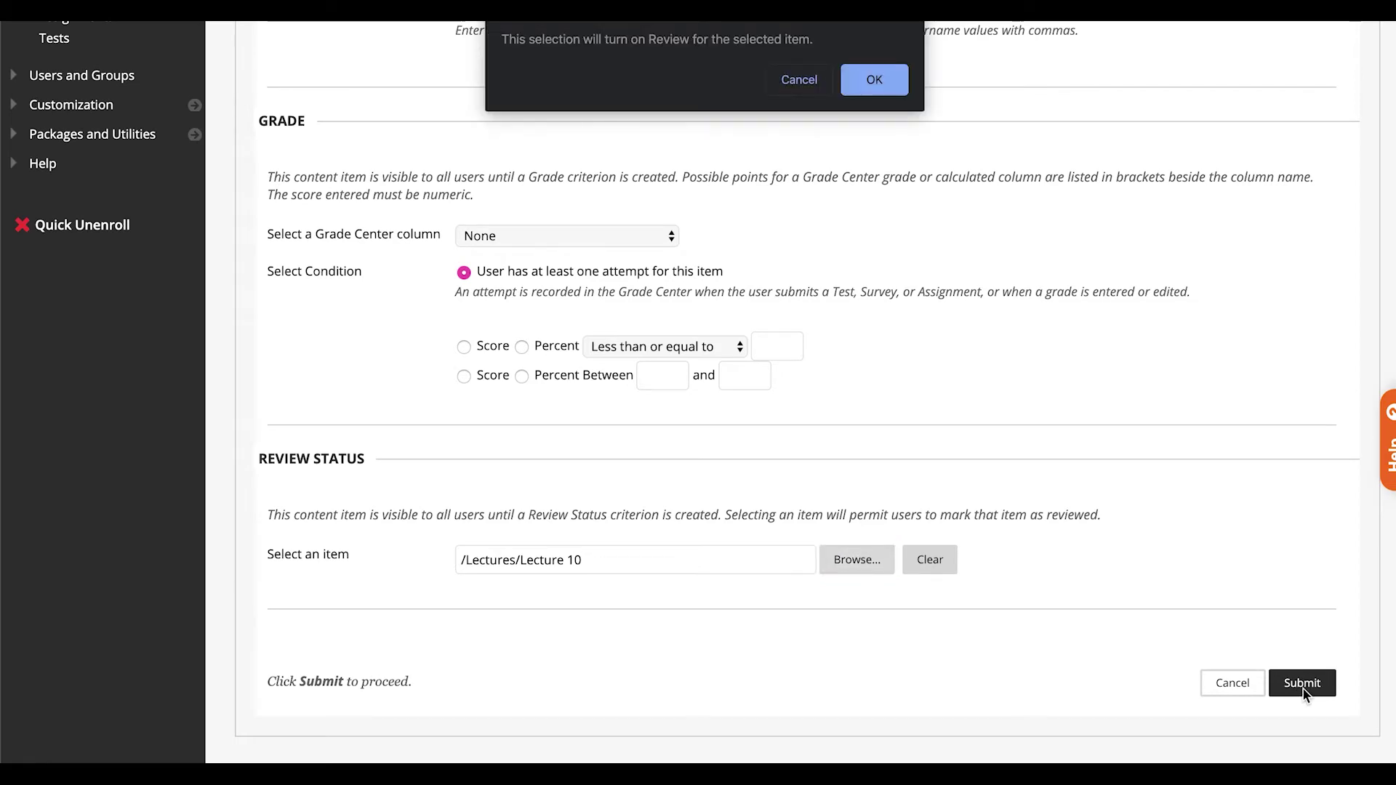
pyautogui.click(897, 82)
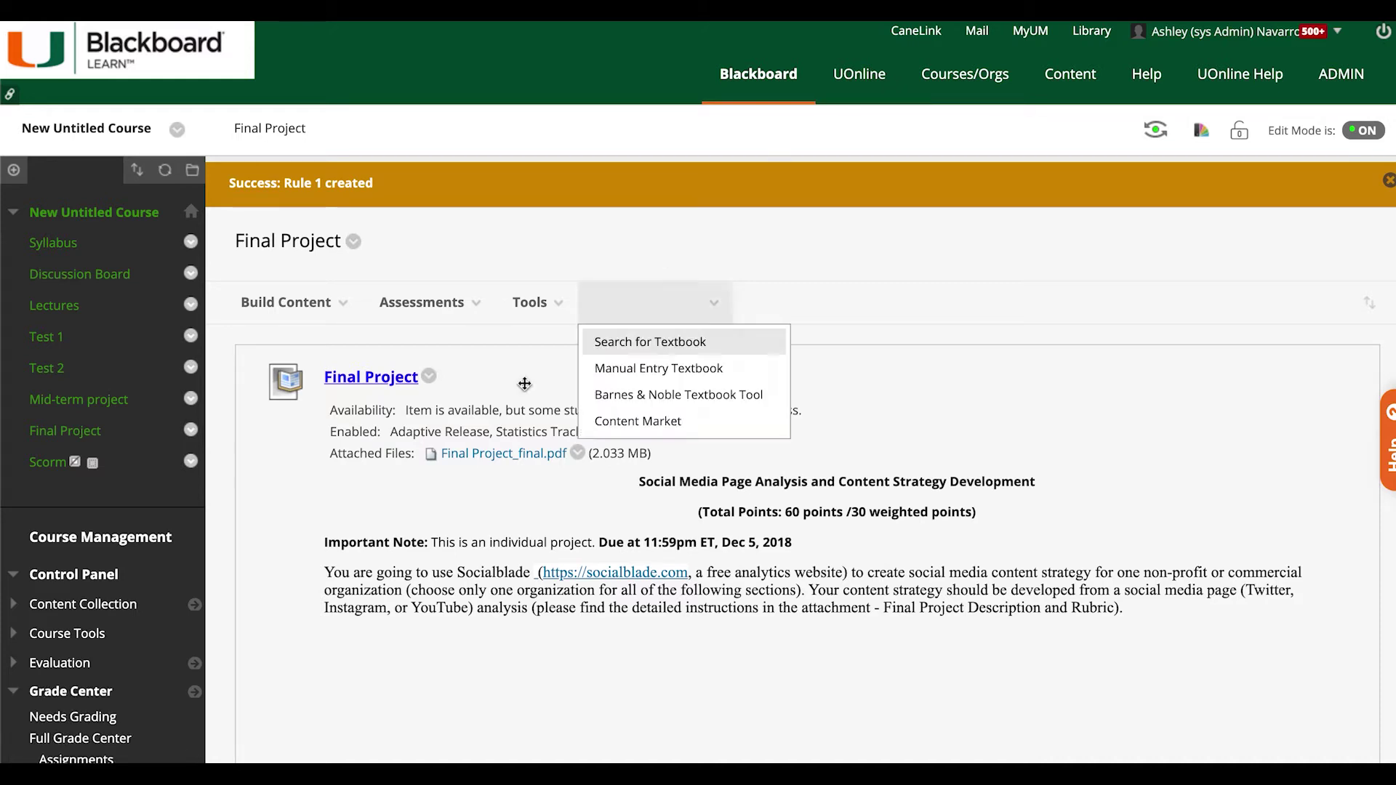
# - Show the Adaptive Release: Advanced page for Final Project, with Rule 1 listed
pyautogui.click(428, 377)
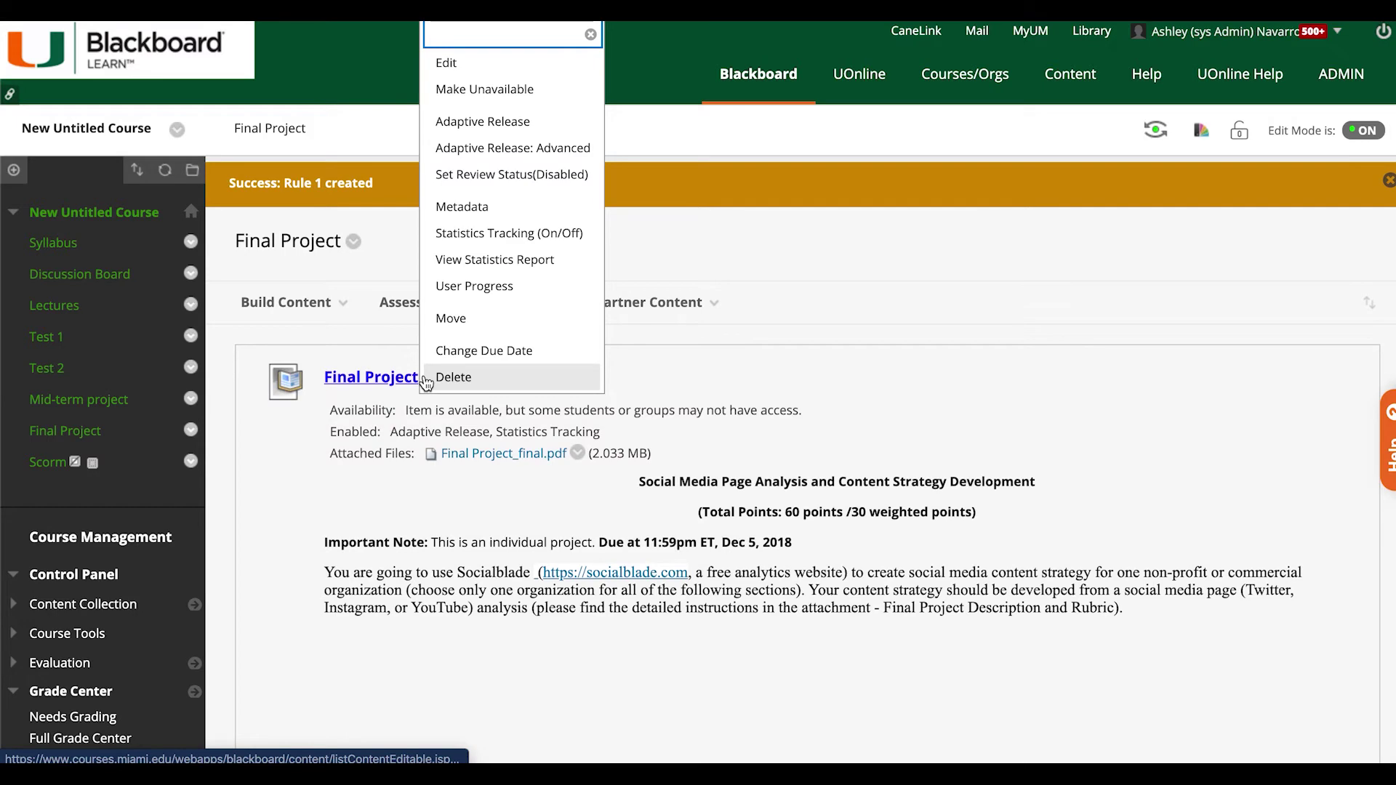
pyautogui.click(557, 150)
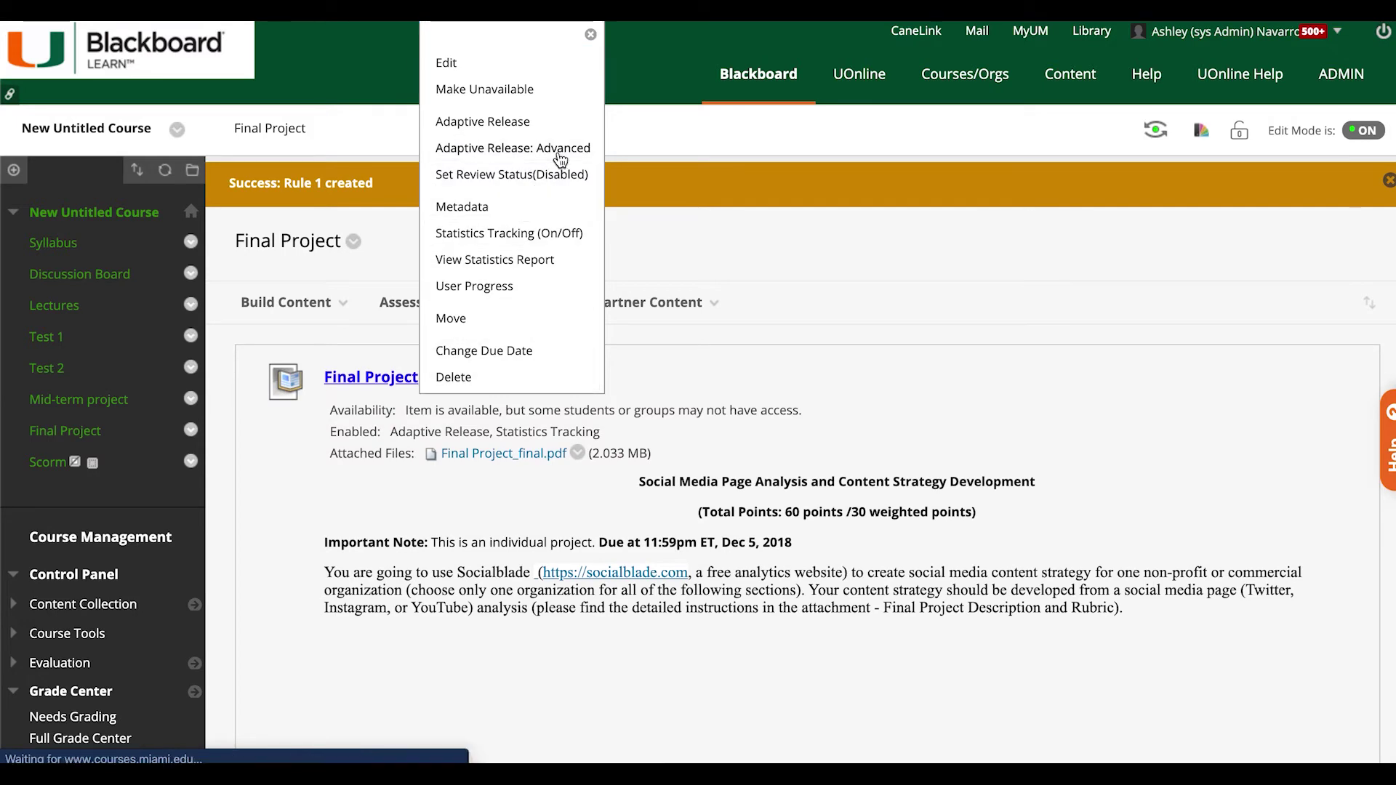
pyautogui.scroll(-2, 557, 152)
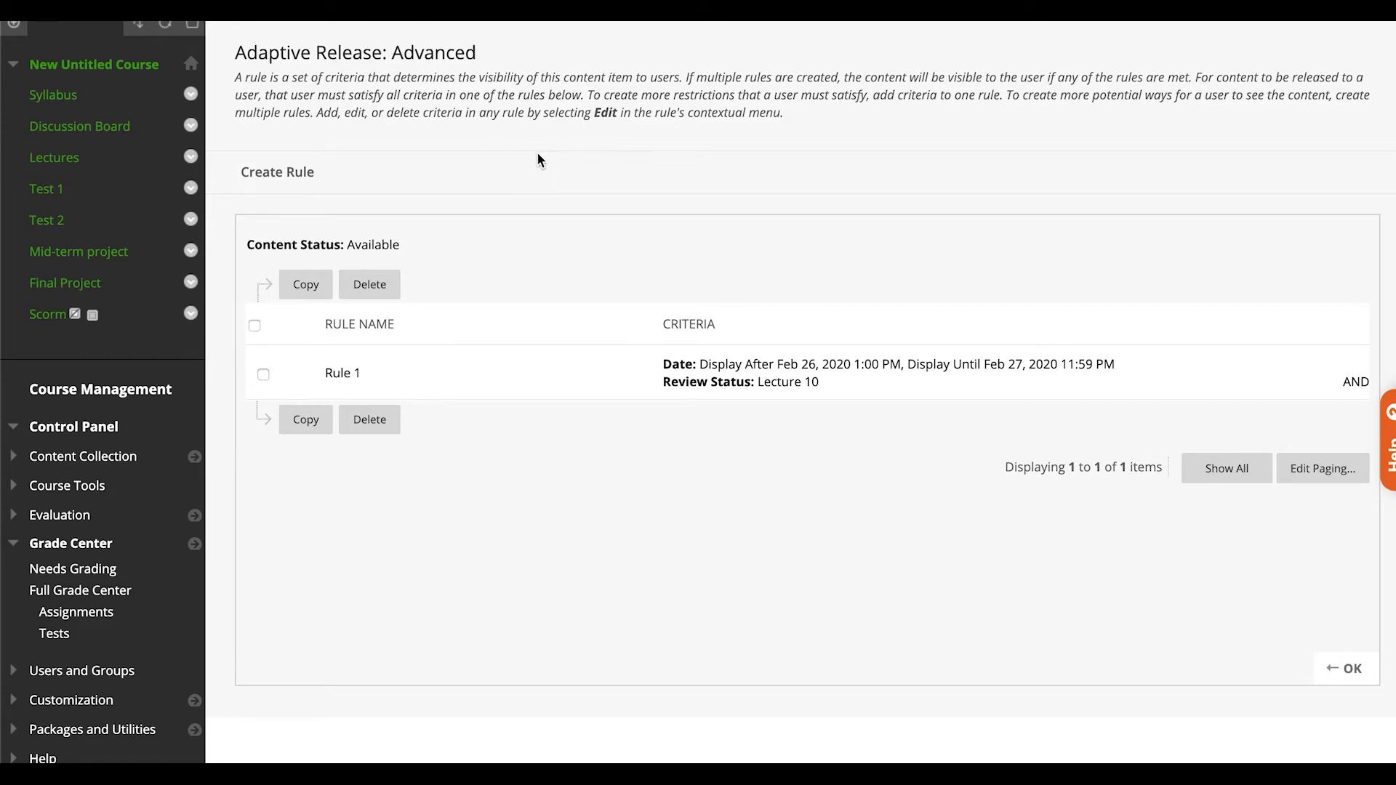
# - Create a rule named Rule 2 and start adding a Membership criterion to it
pyautogui.click(282, 172)
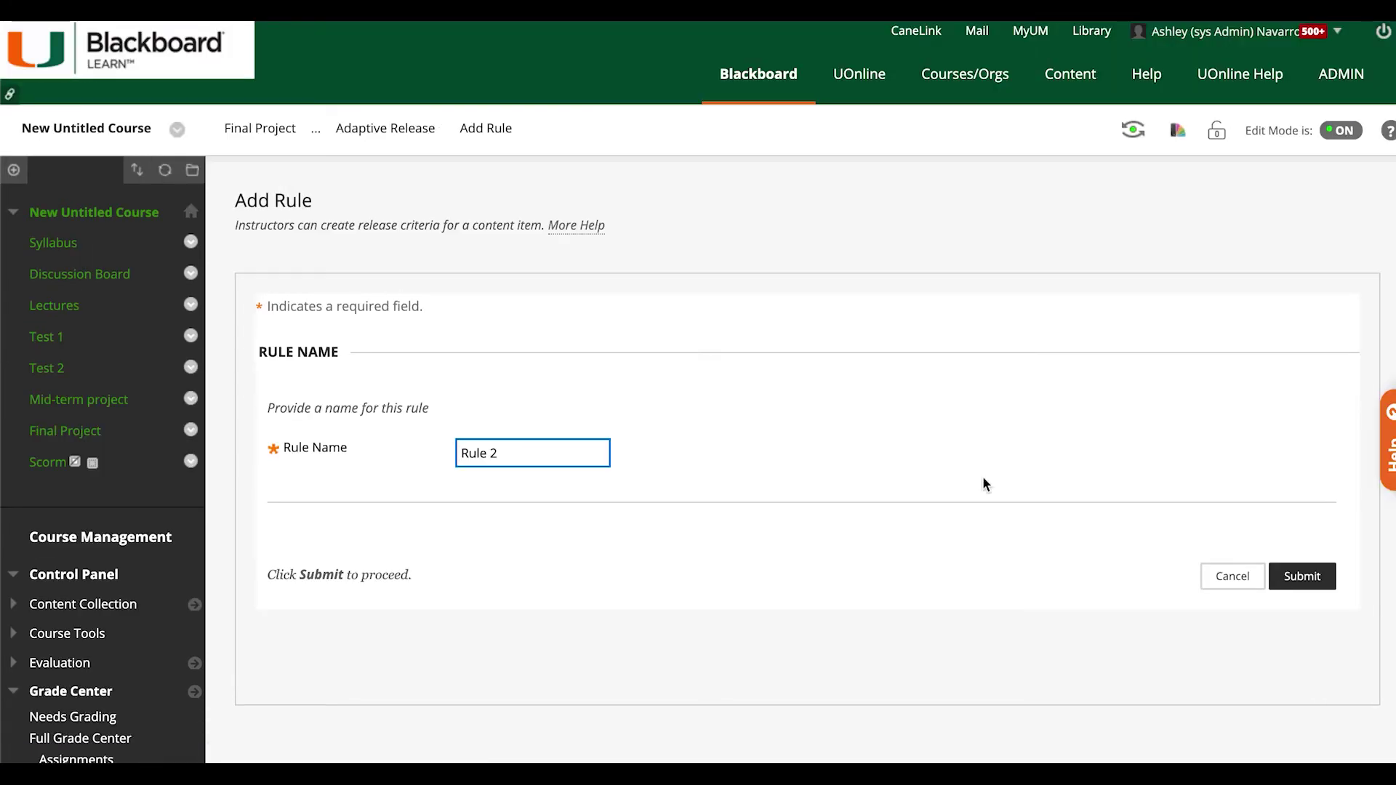
pyautogui.click(623, 469)
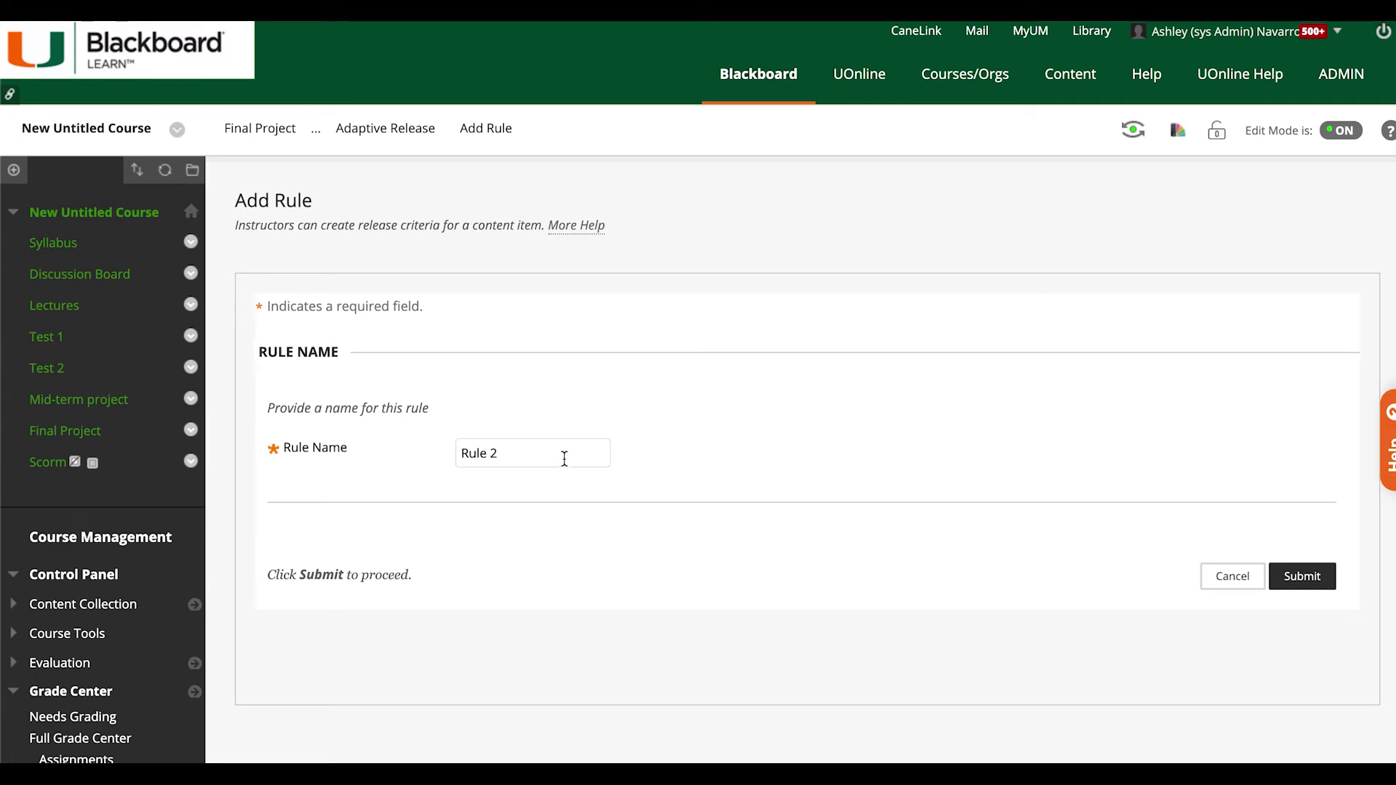
pyautogui.click(564, 459)
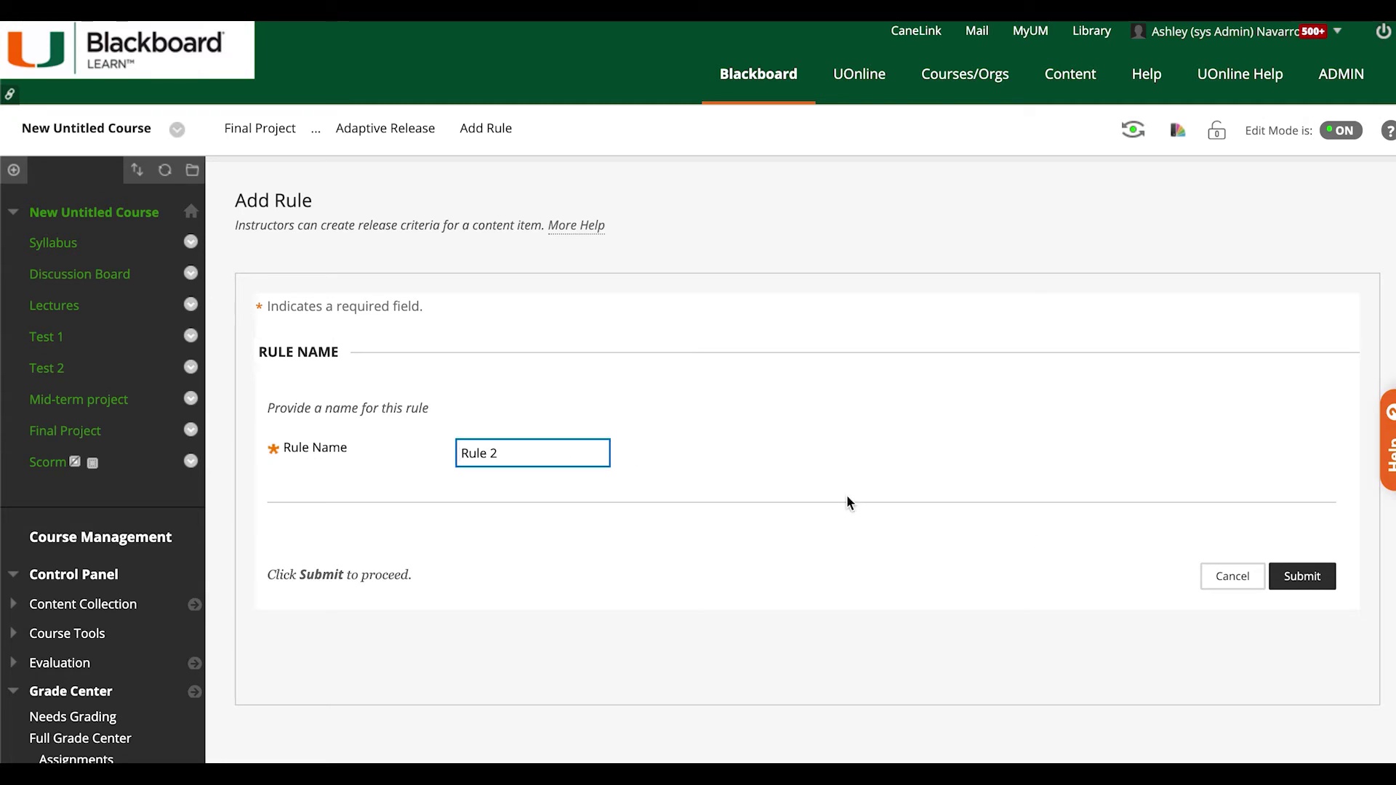
pyautogui.click(1294, 586)
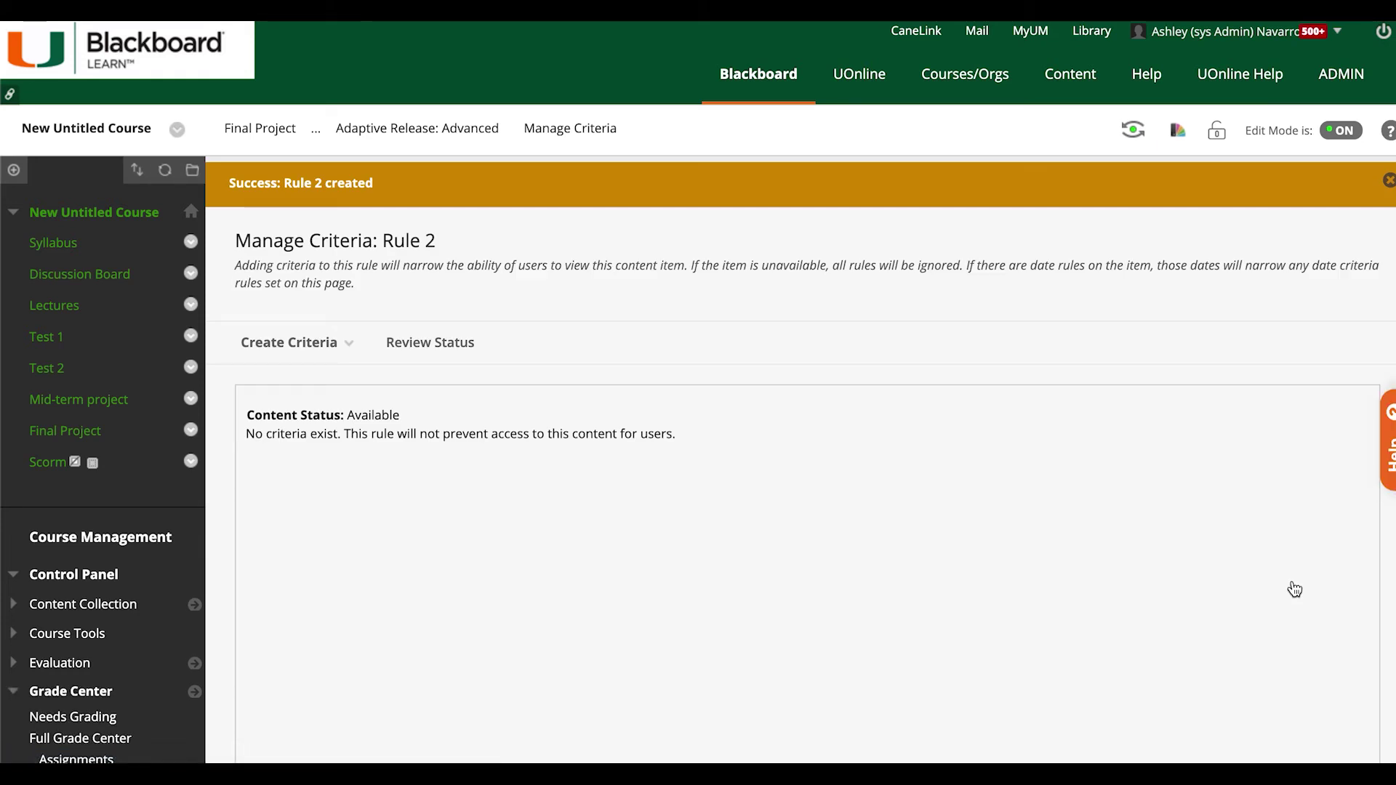
pyautogui.click(281, 348)
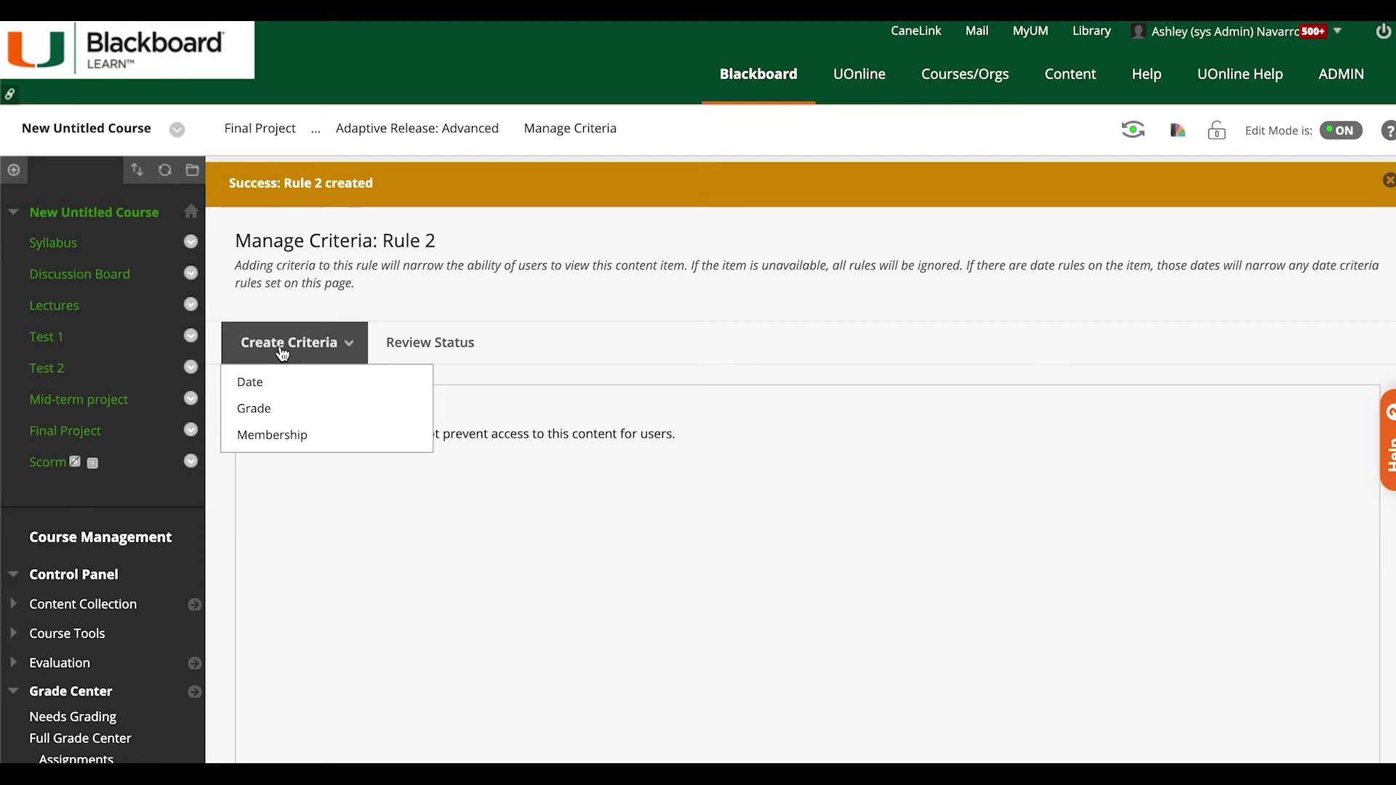
pyautogui.click(281, 435)
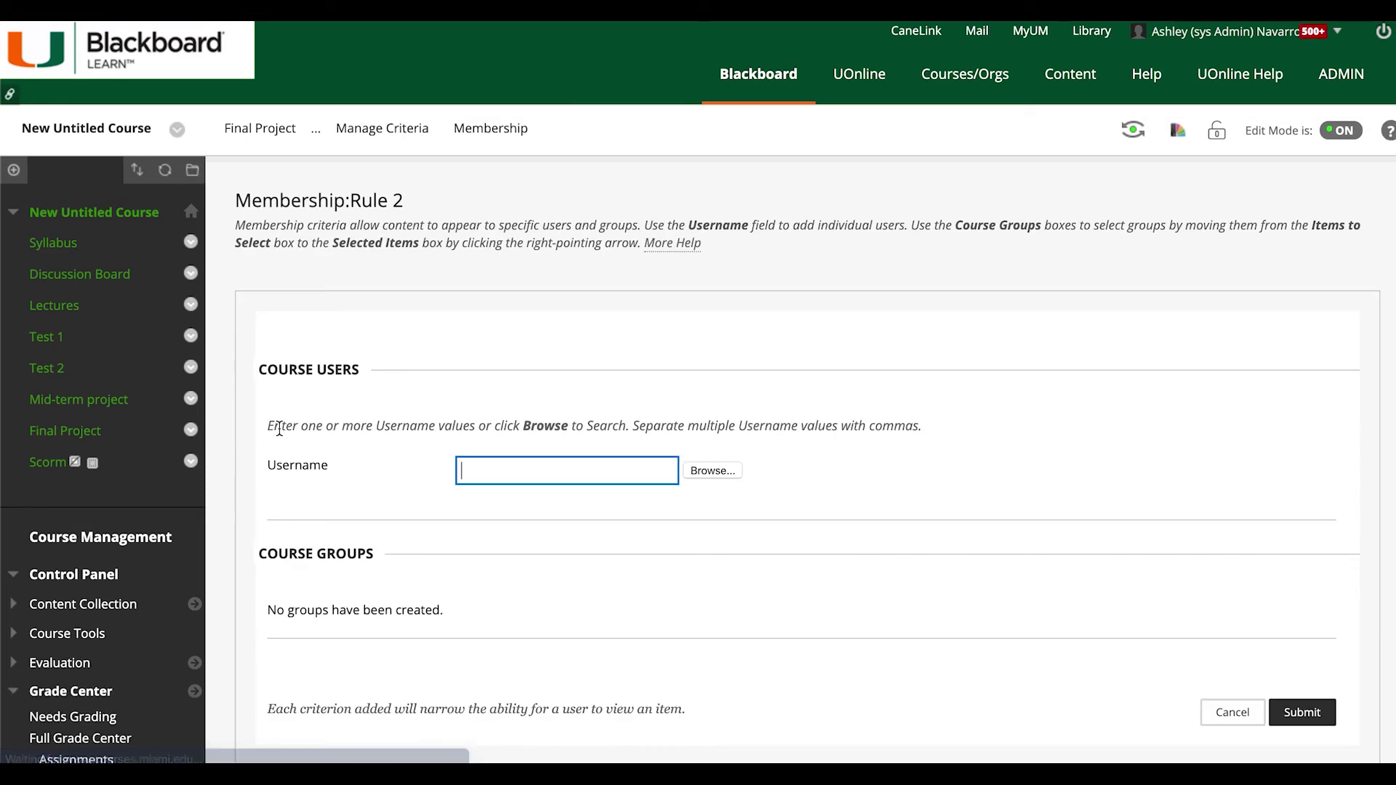
# - Limit Rule 2's Membership criterion to one selected student and save it
pyautogui.click(713, 470)
pyautogui.click(400, 491)
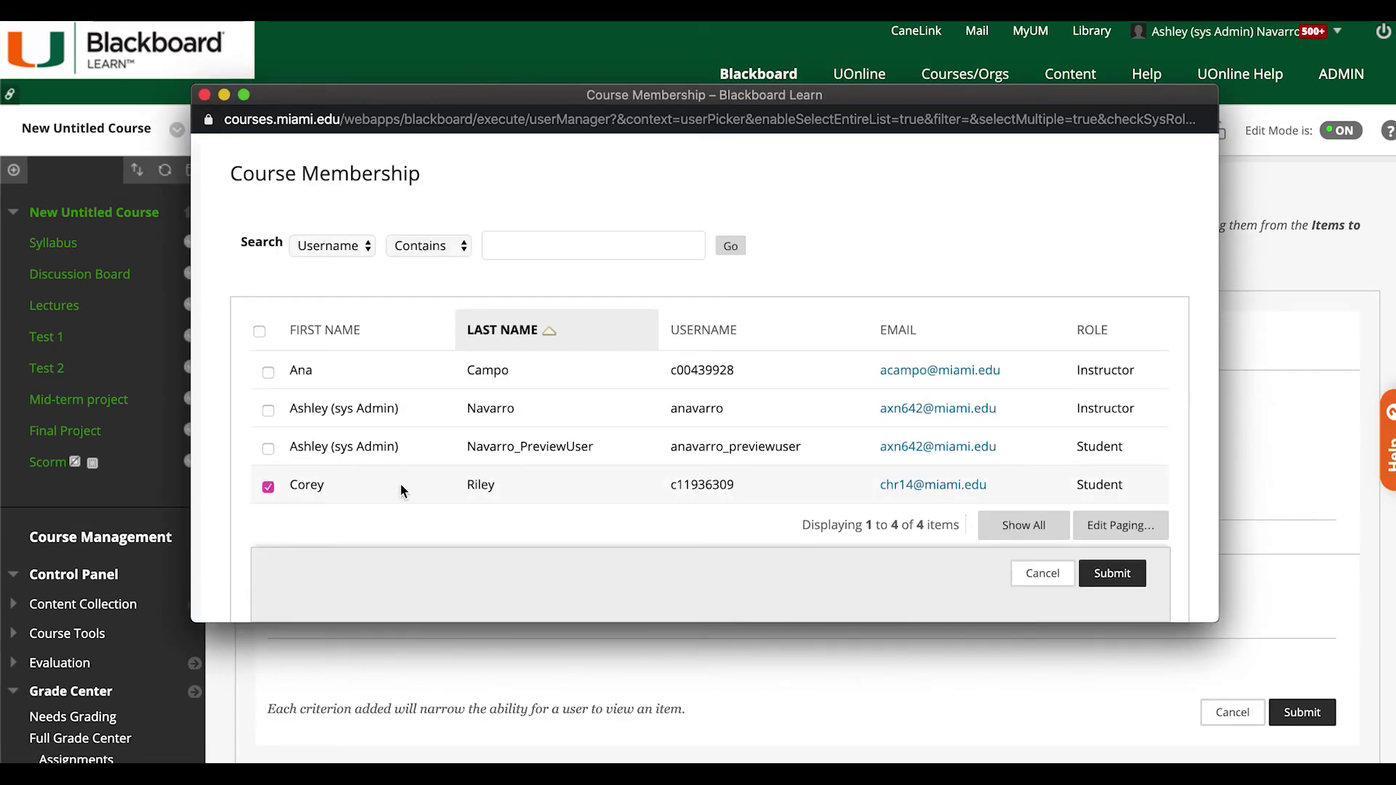
pyautogui.click(1112, 573)
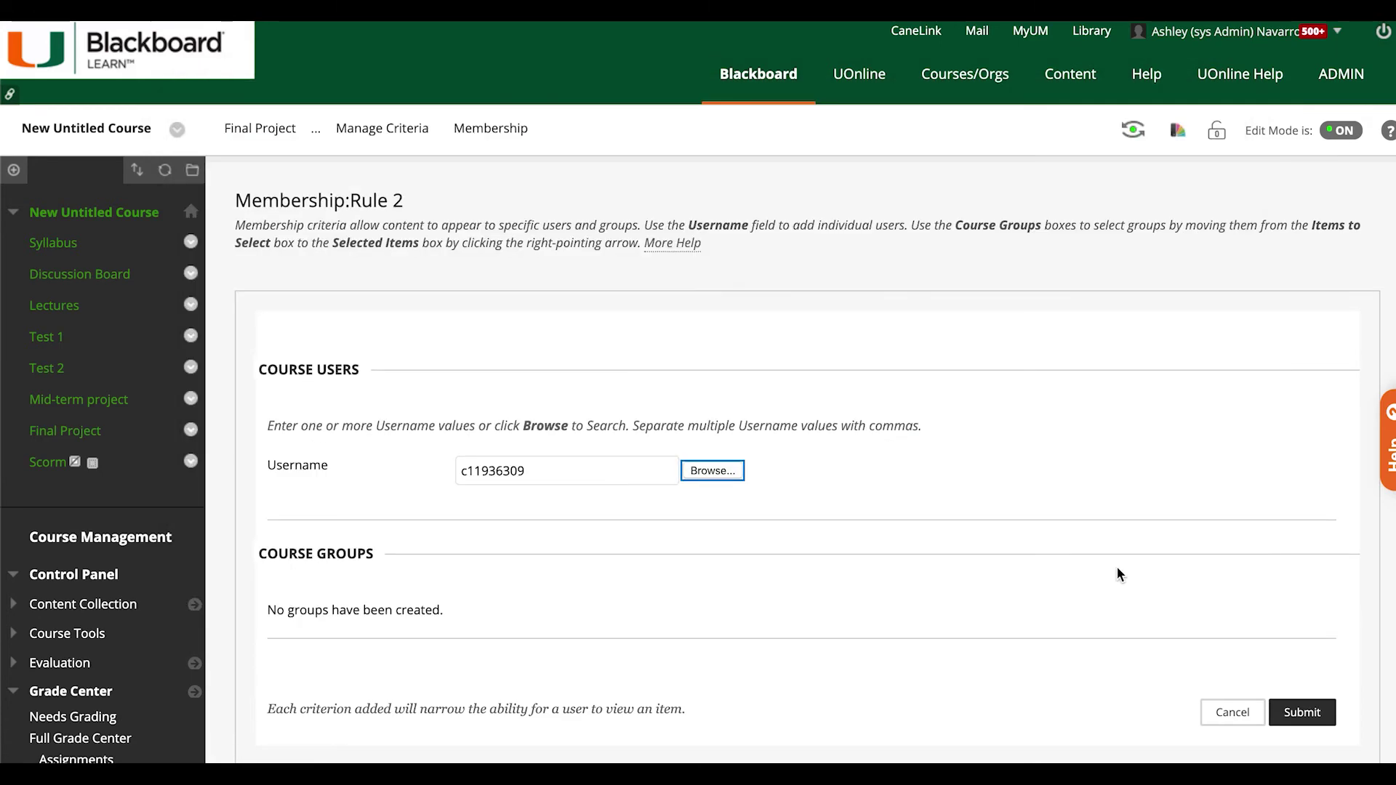
pyautogui.scroll(-1, 1120, 576)
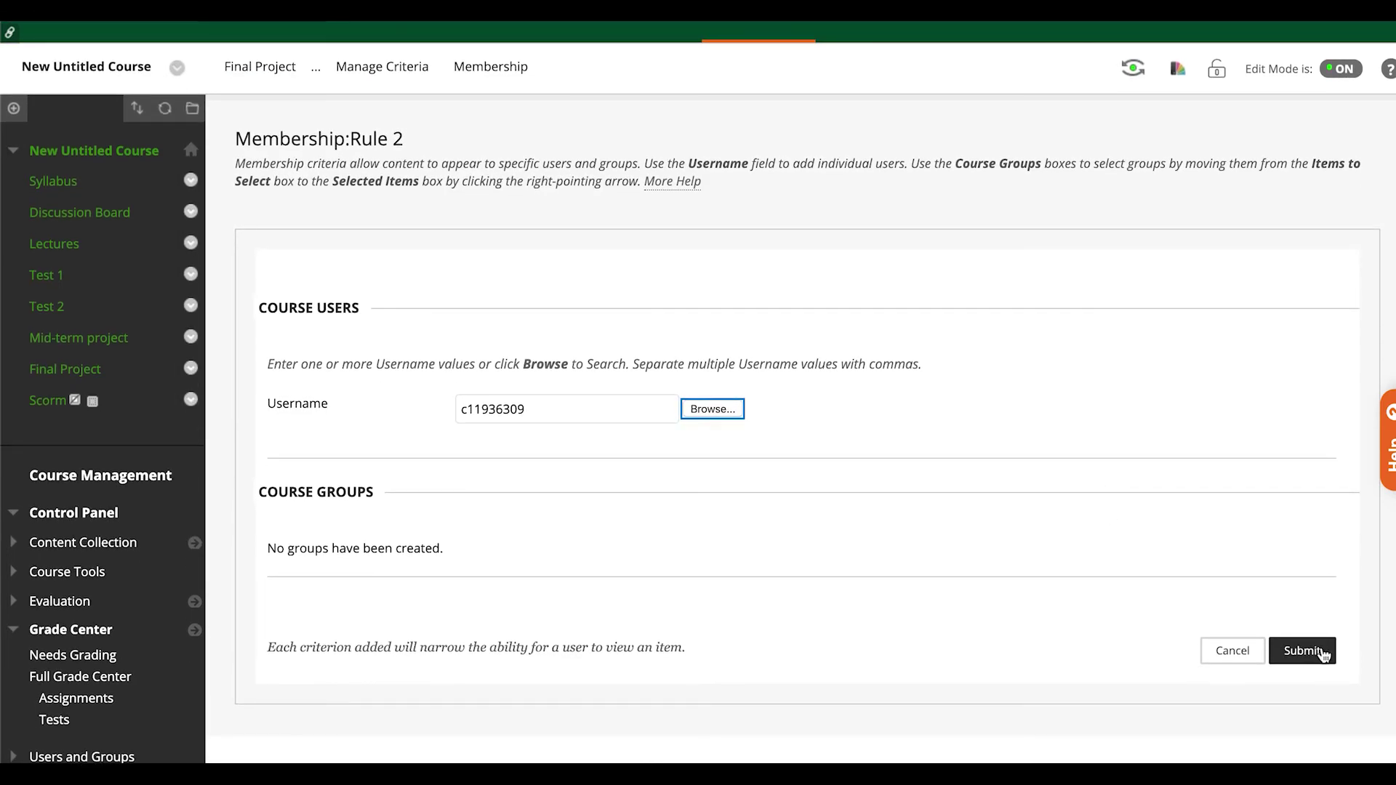
pyautogui.click(1322, 652)
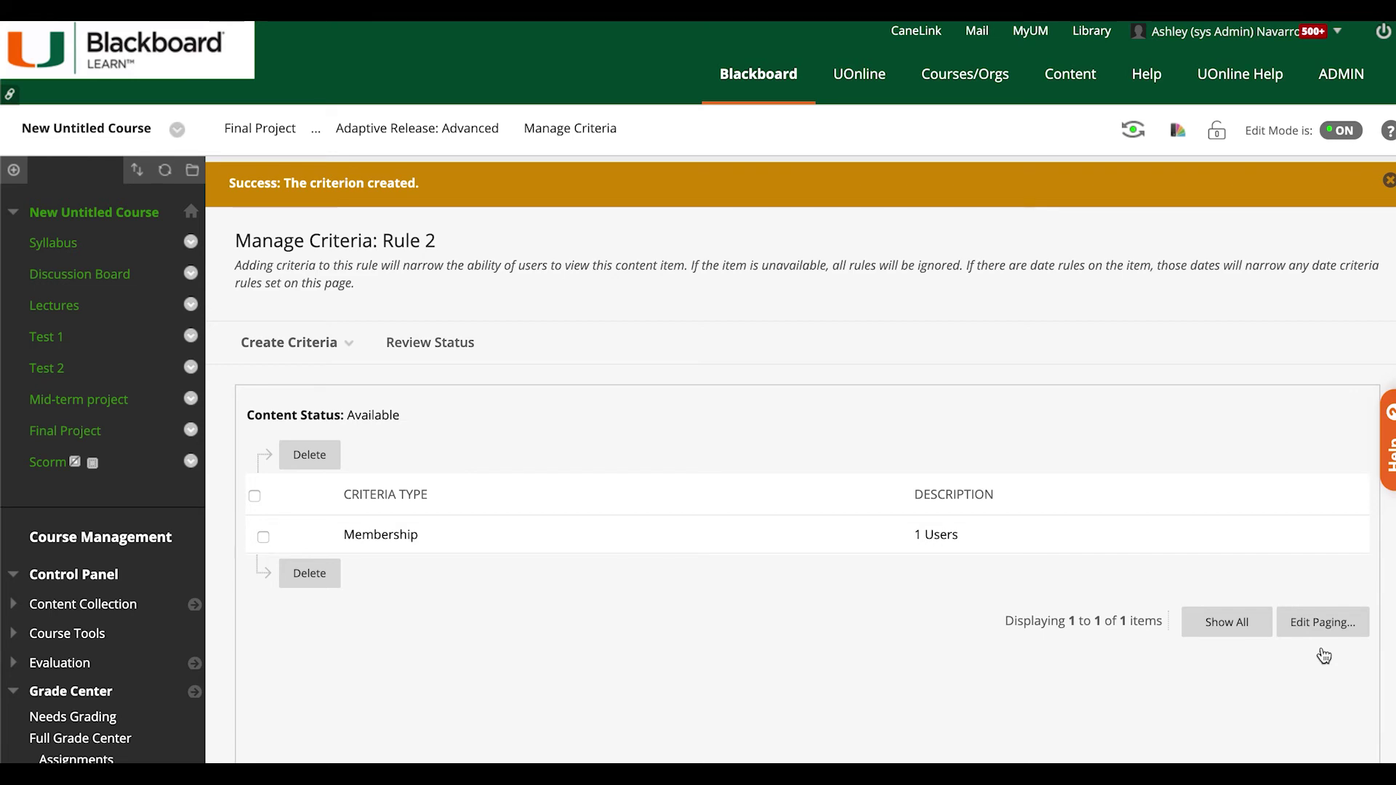
pyautogui.scroll(-2, 1323, 656)
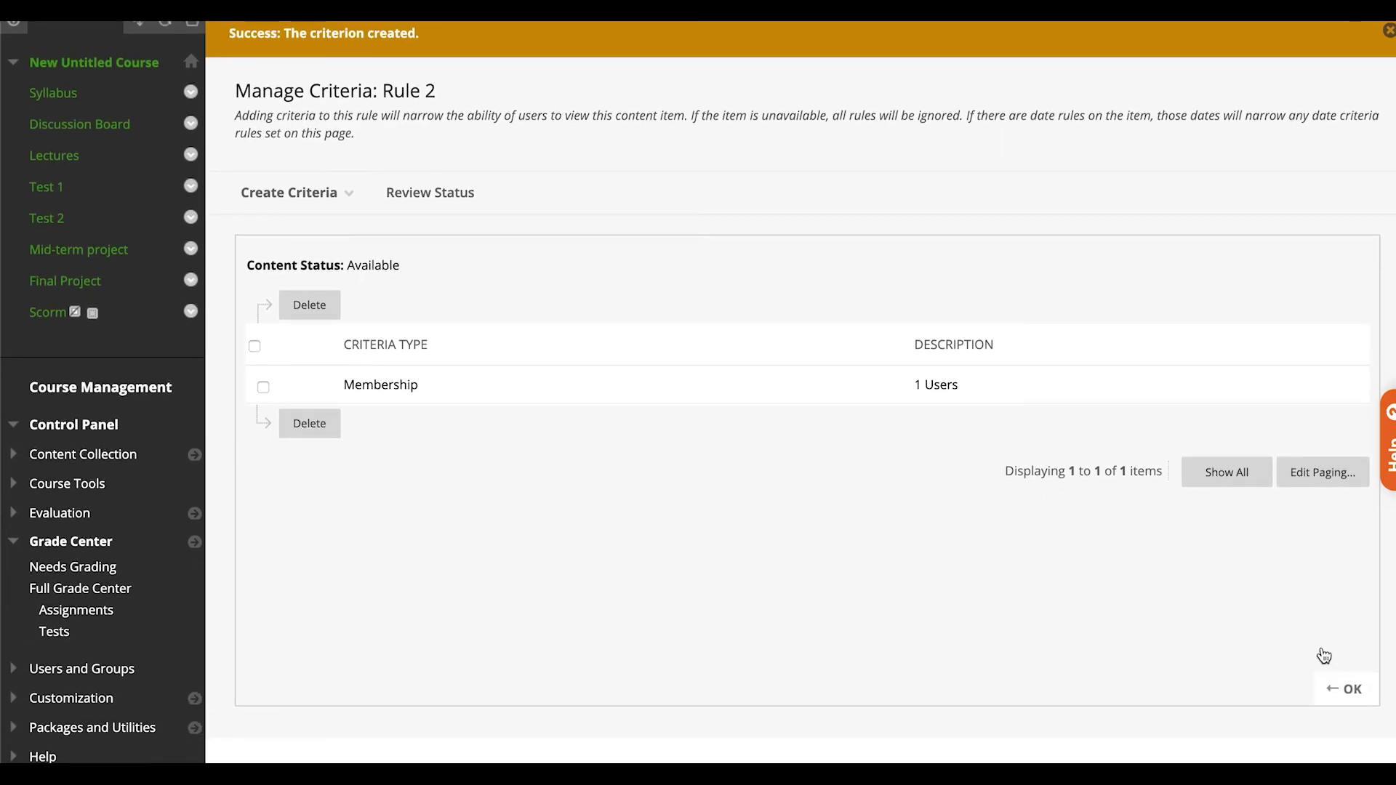
# - Review the Rule 1 and Rule 2 list, then return to the Final Project content area
pyautogui.click(1336, 689)
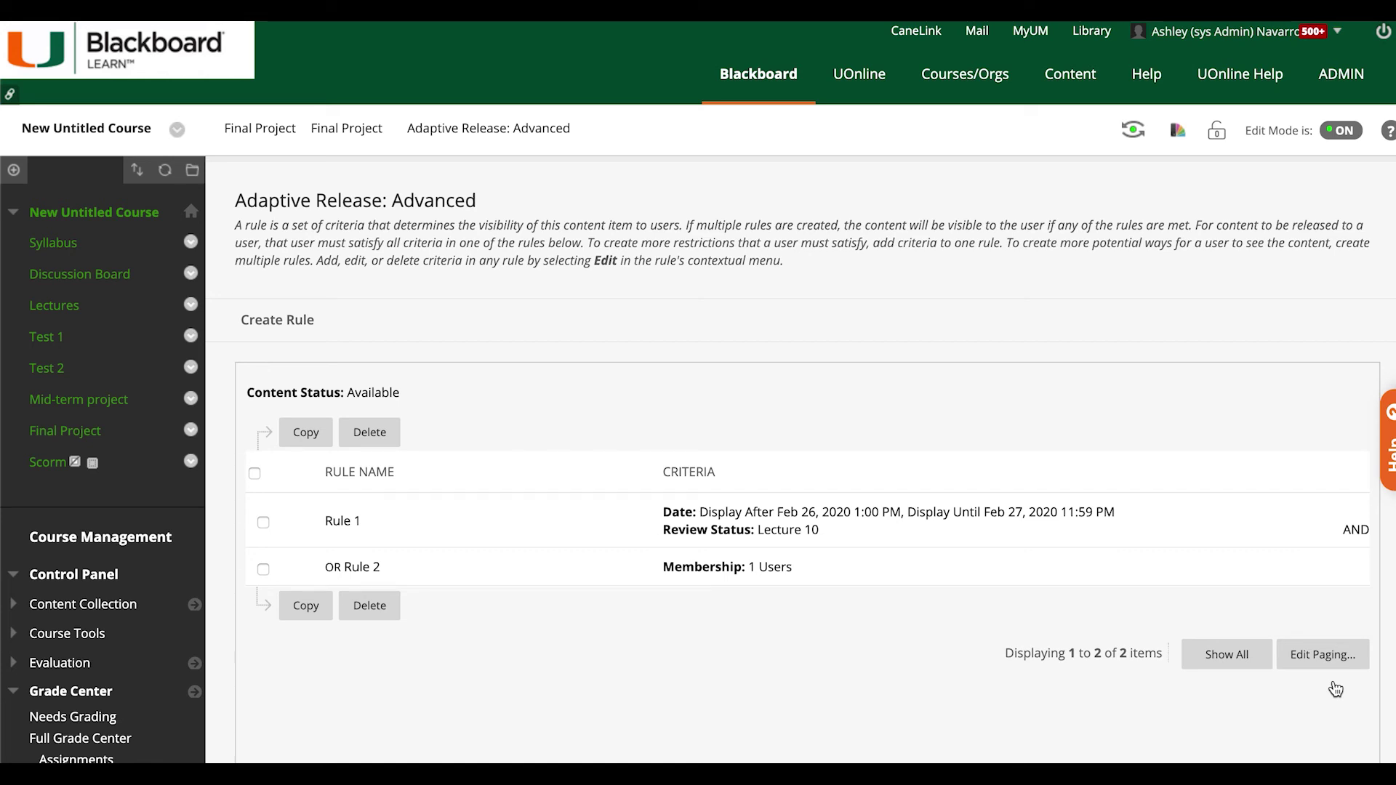
pyautogui.moveTo(724, 502)
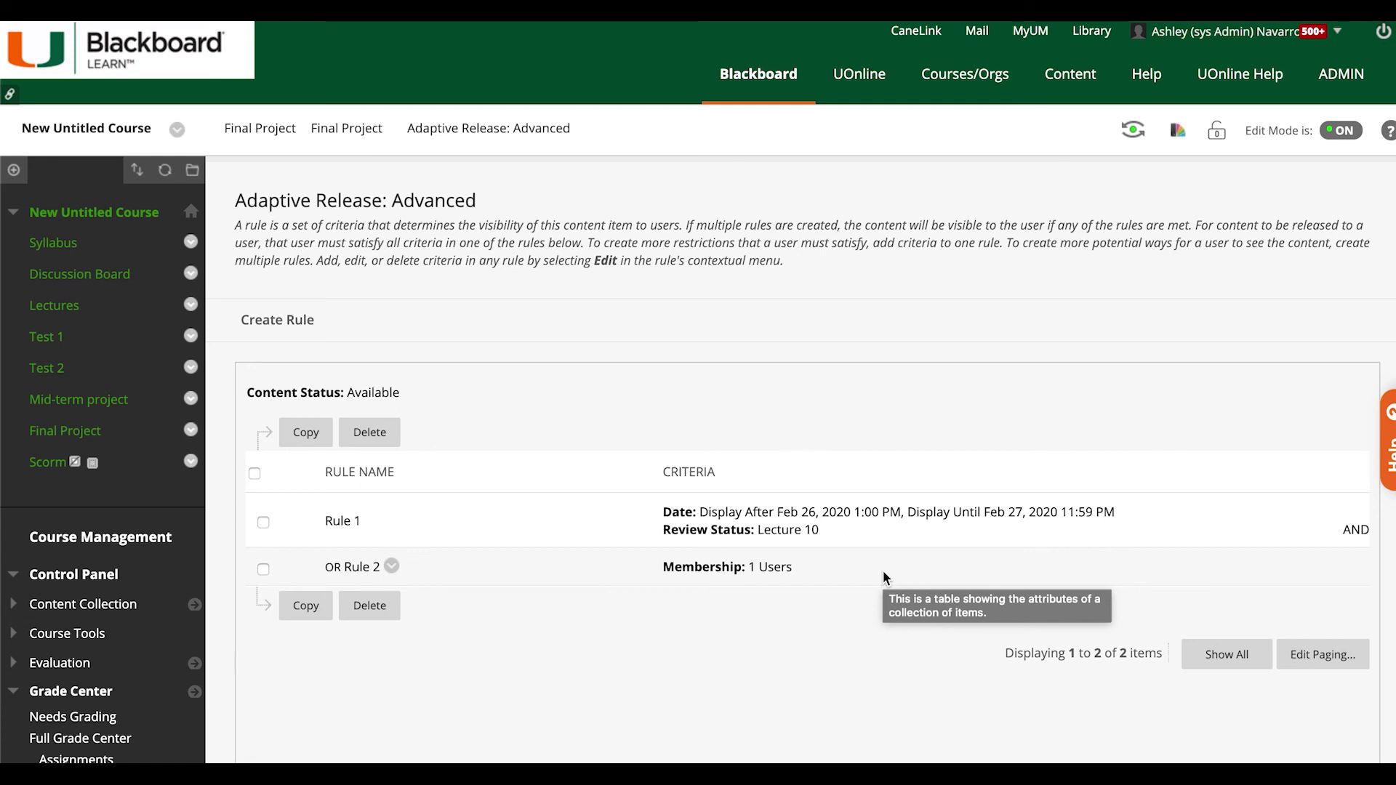
pyautogui.scroll(-2, 882, 570)
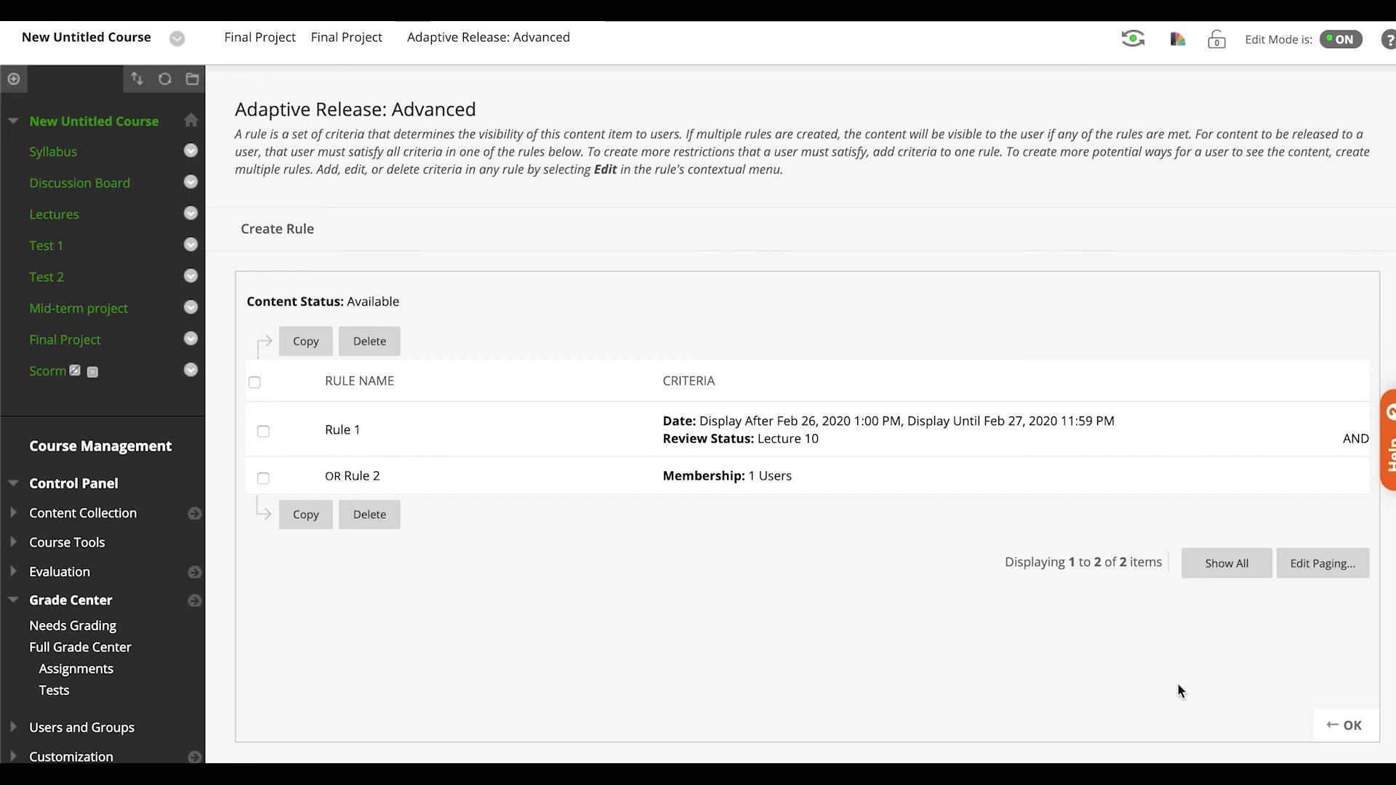
pyautogui.click(1347, 724)
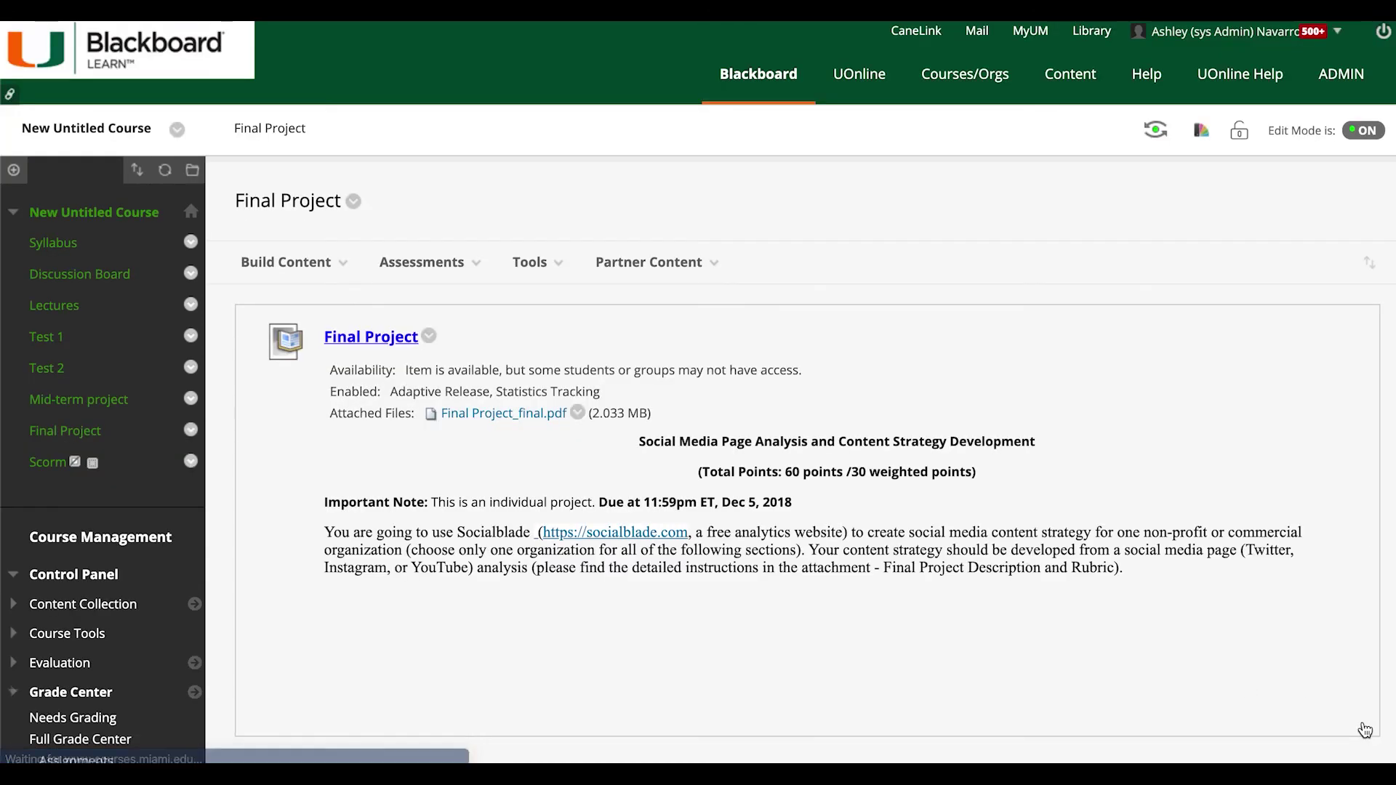